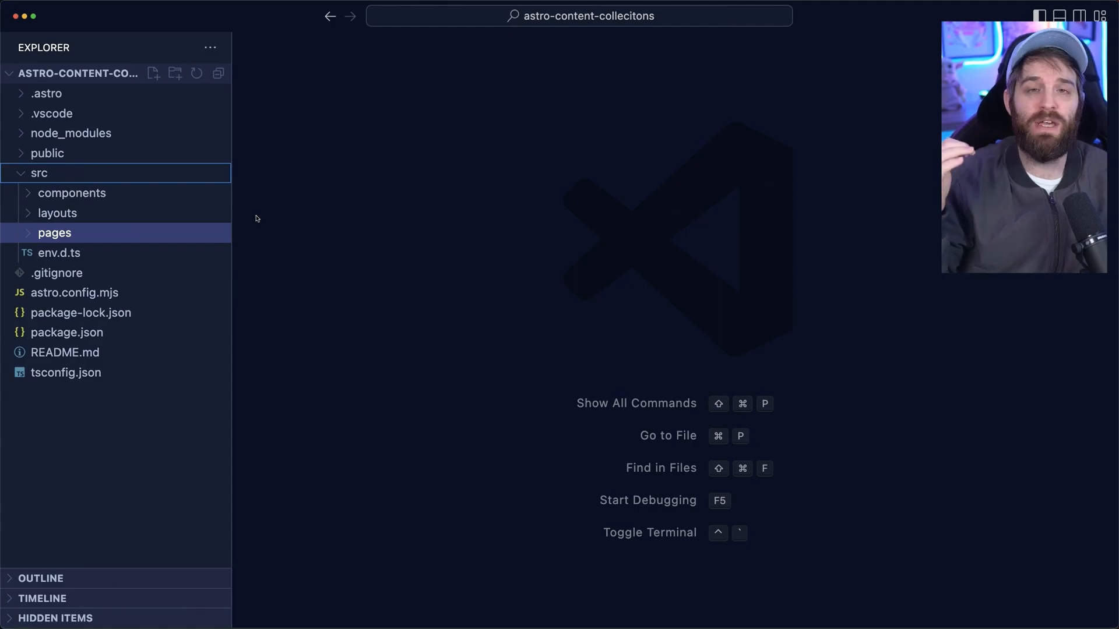
Create the nested content/blog folders and a newsletter folder under src/content.
right_click(170, 174)
left_click(193, 186)
type("co")
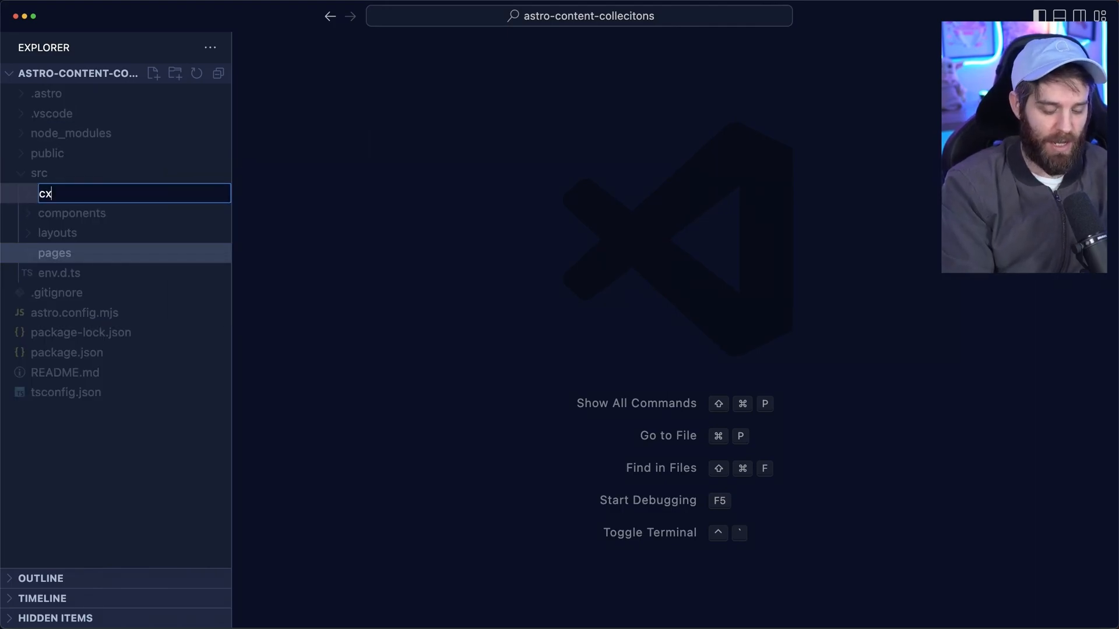
key("BackSpace")
key("BackSpace")
type("content/bl")
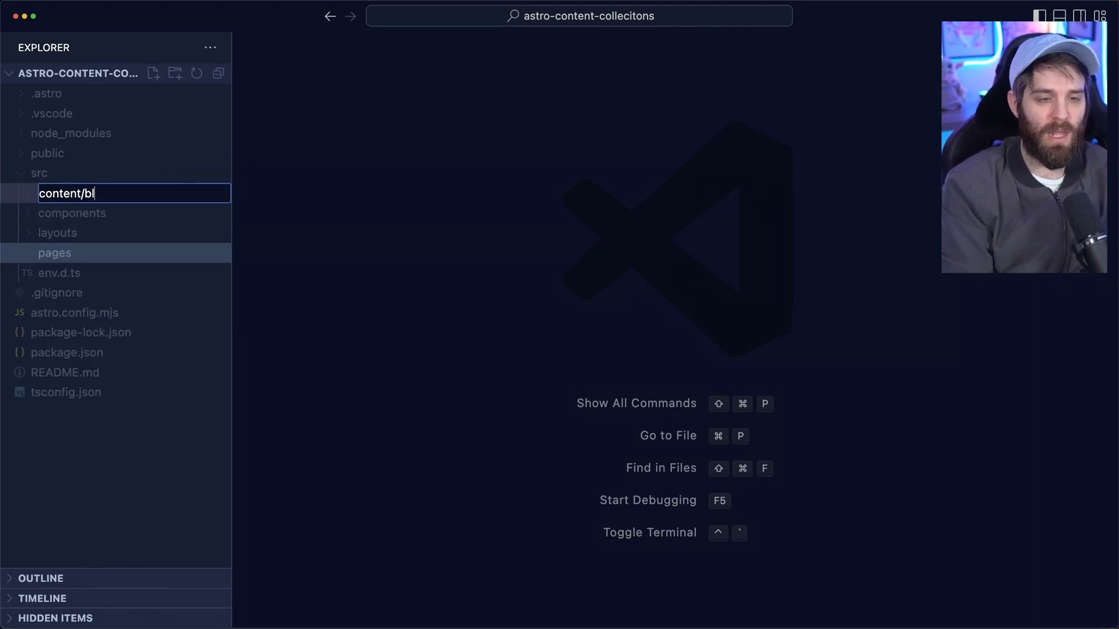
type("og")
key("Return")
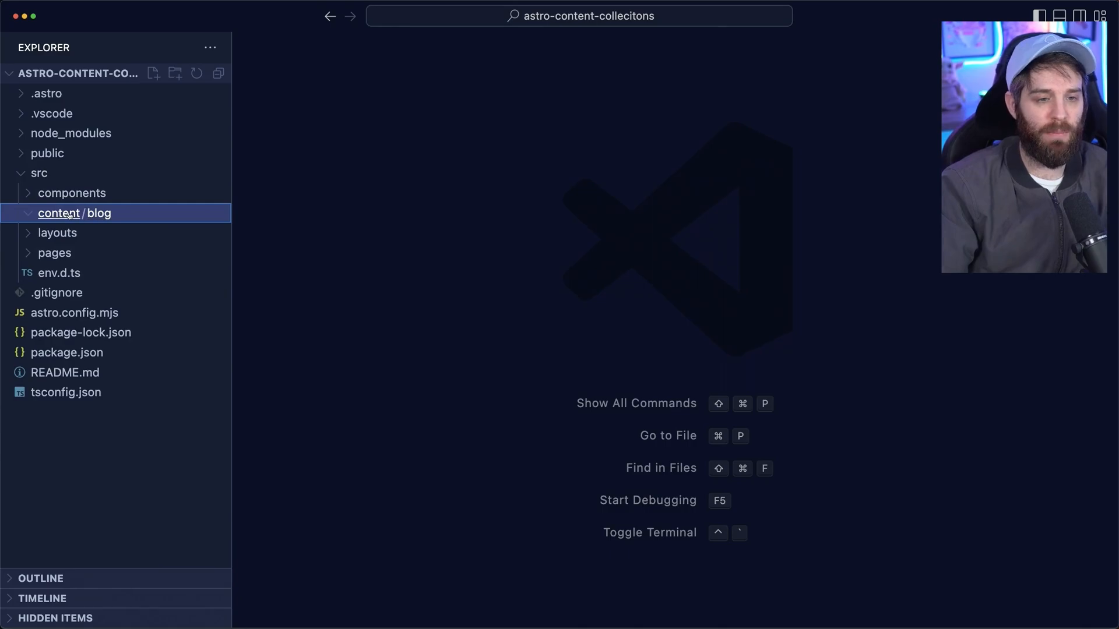
right_click(71, 216)
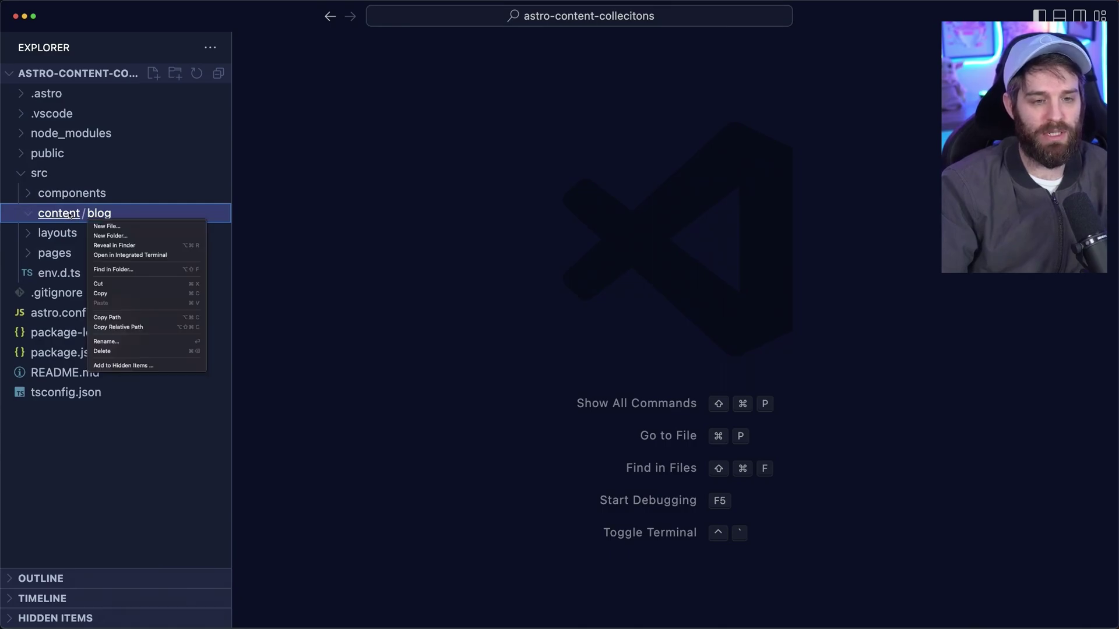
left_click(113, 236)
type("newslett")
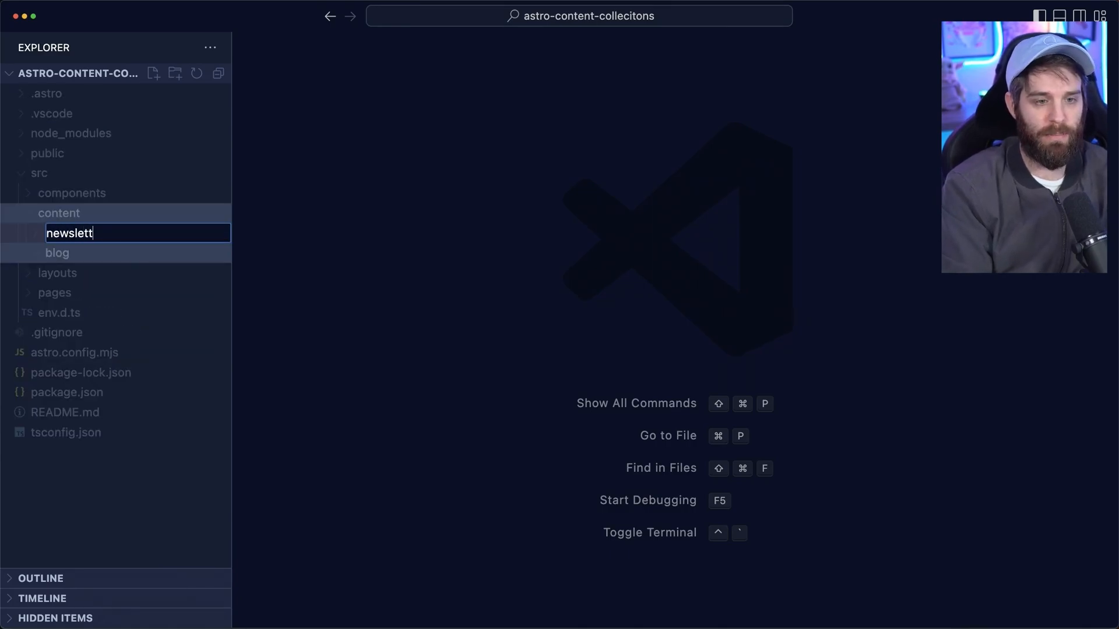
type("er")
key("Return")
Create firstblog.md in the blog folder and paste its title frontmatter and welcome line.
left_click(88, 234)
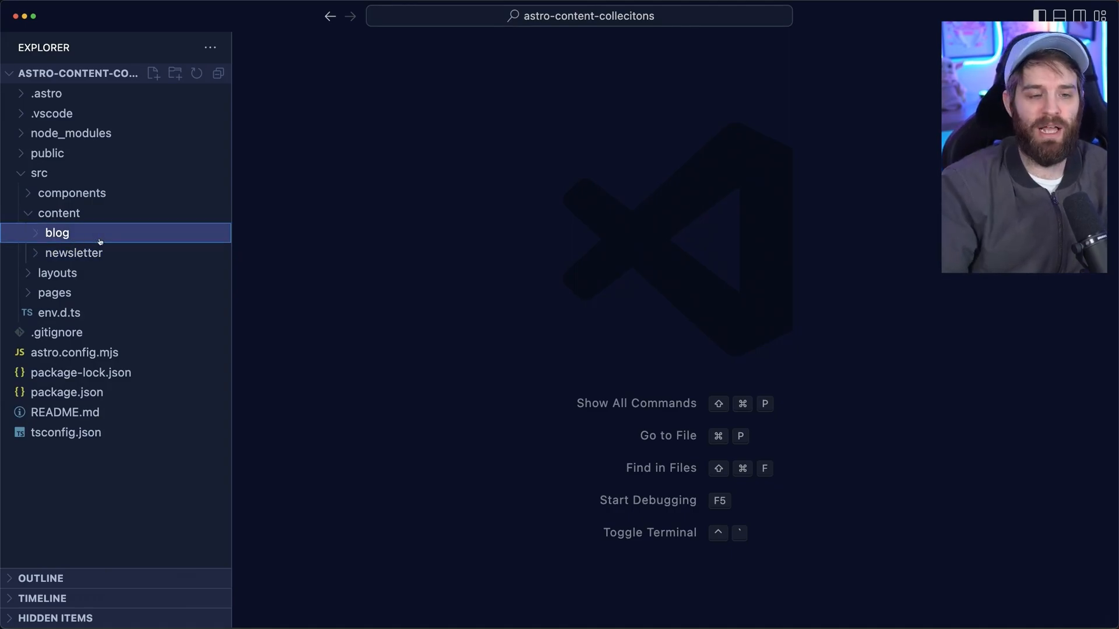
right_click(101, 238)
left_click(140, 244)
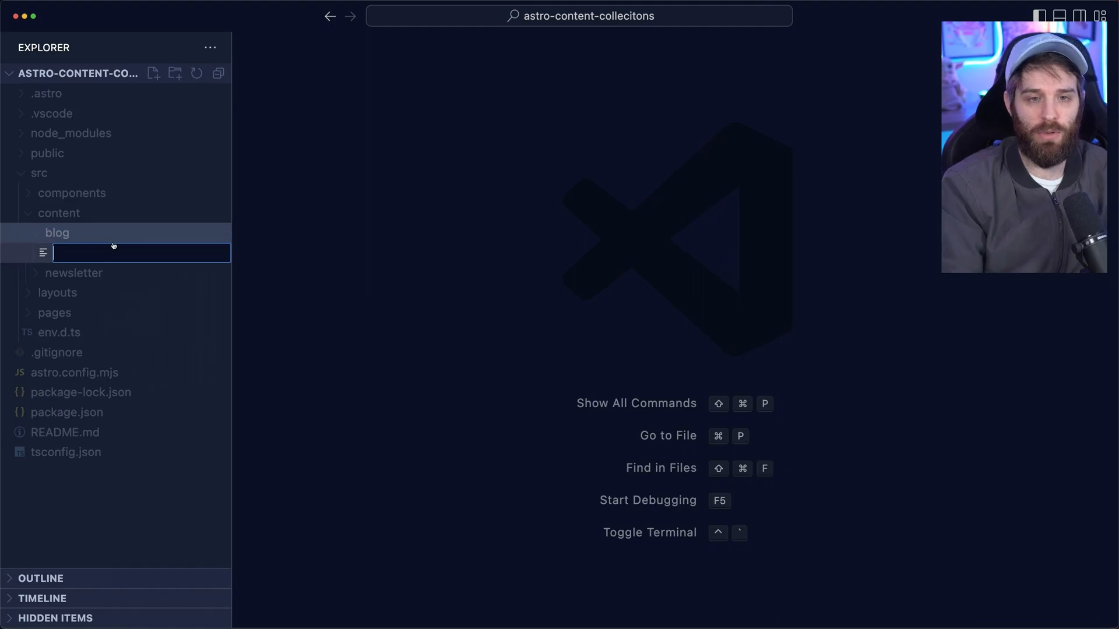
type("fir")
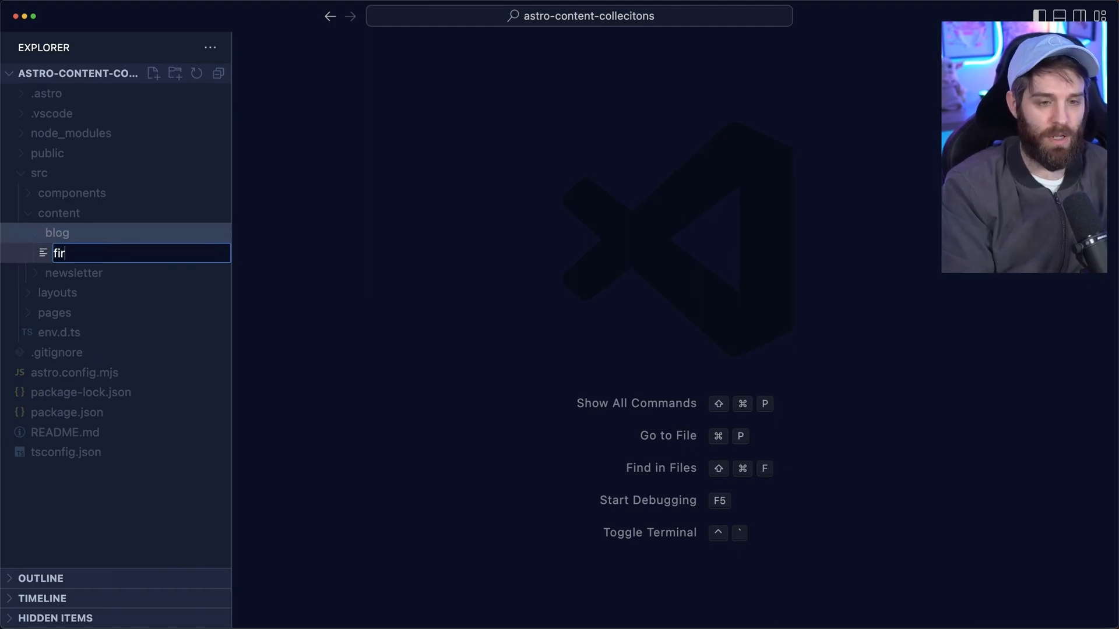
type("stblog.md")
key("Return")
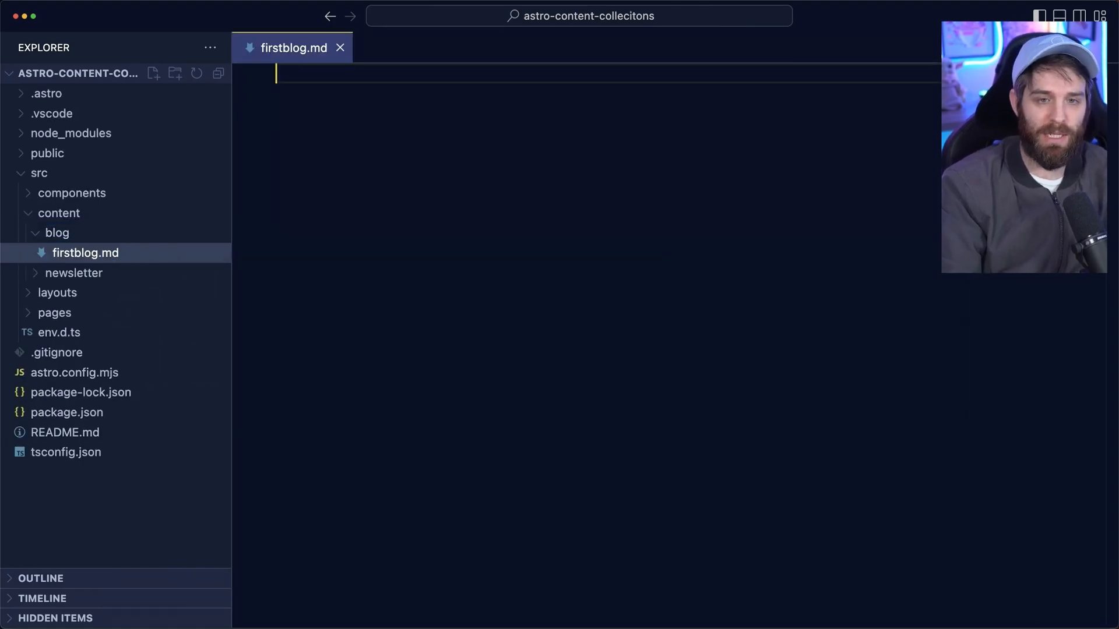
type("--- title: \"Hello World! It's me!\" ---  Welcome to the future!")
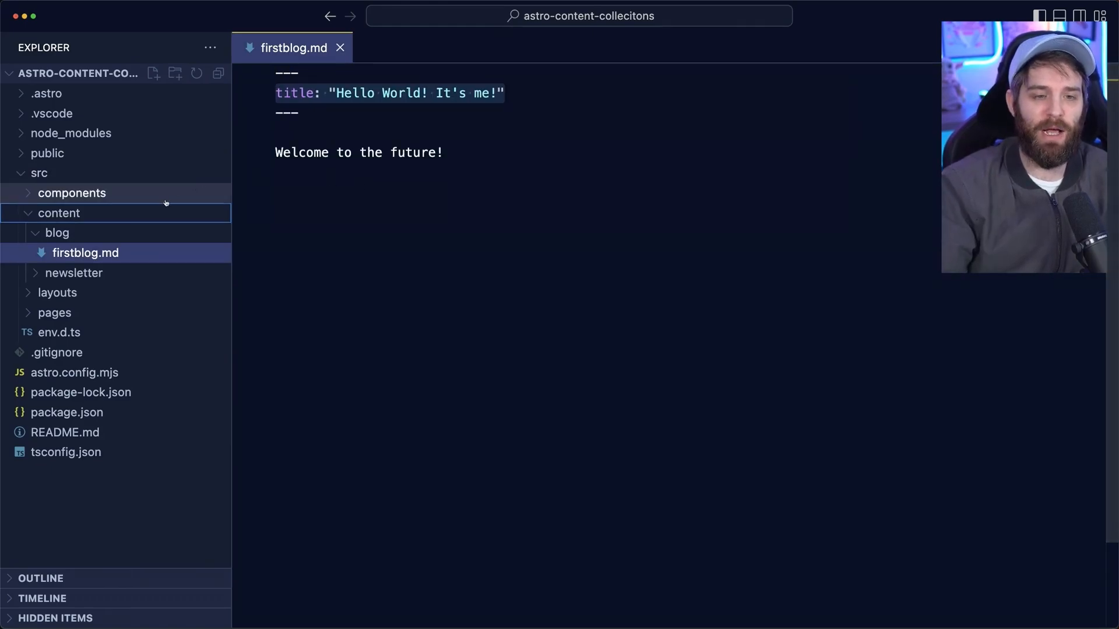
Create config.ts with a blogCollection schema holding a title string and optional image string, then save.
right_click(148, 213)
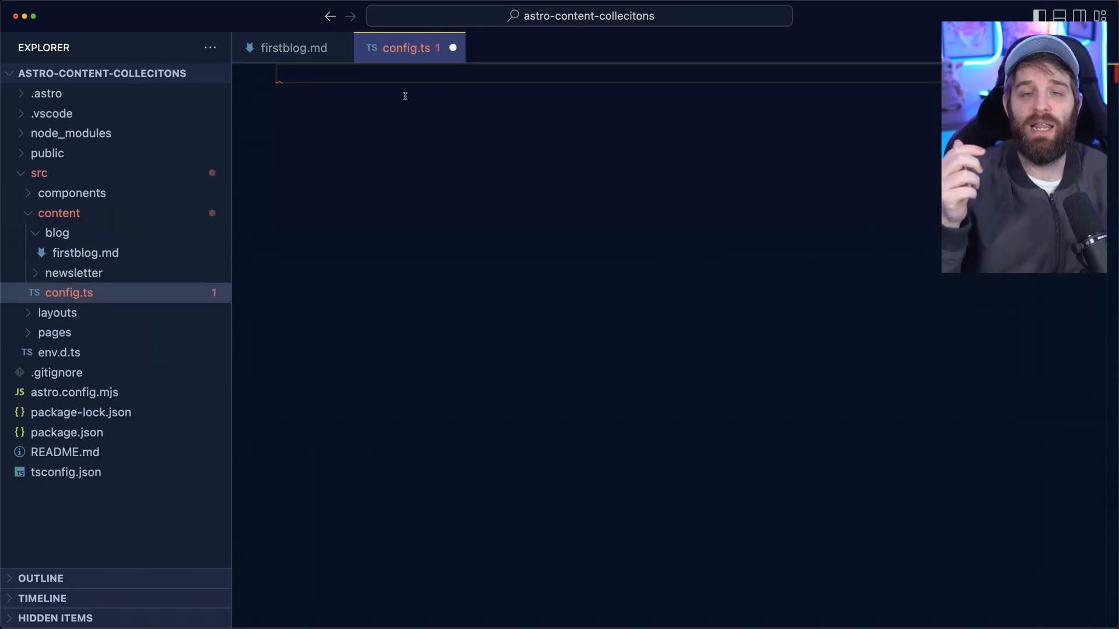
type("import { z, defineCollection } from 'astro:content';")
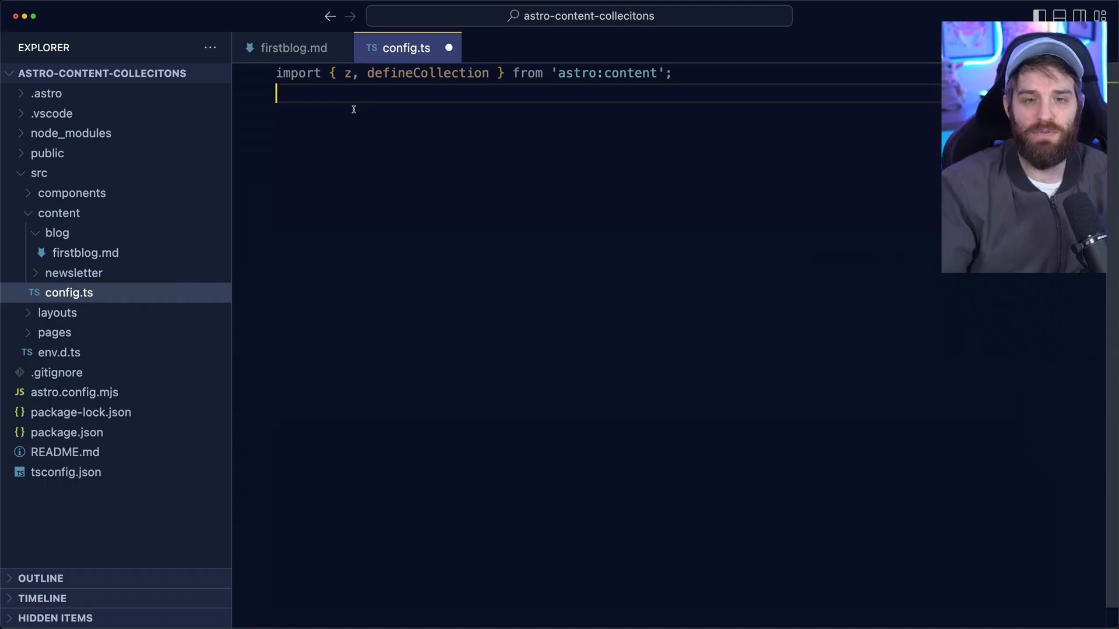
key("Return")
type("const blogCollection = defineCollection({")
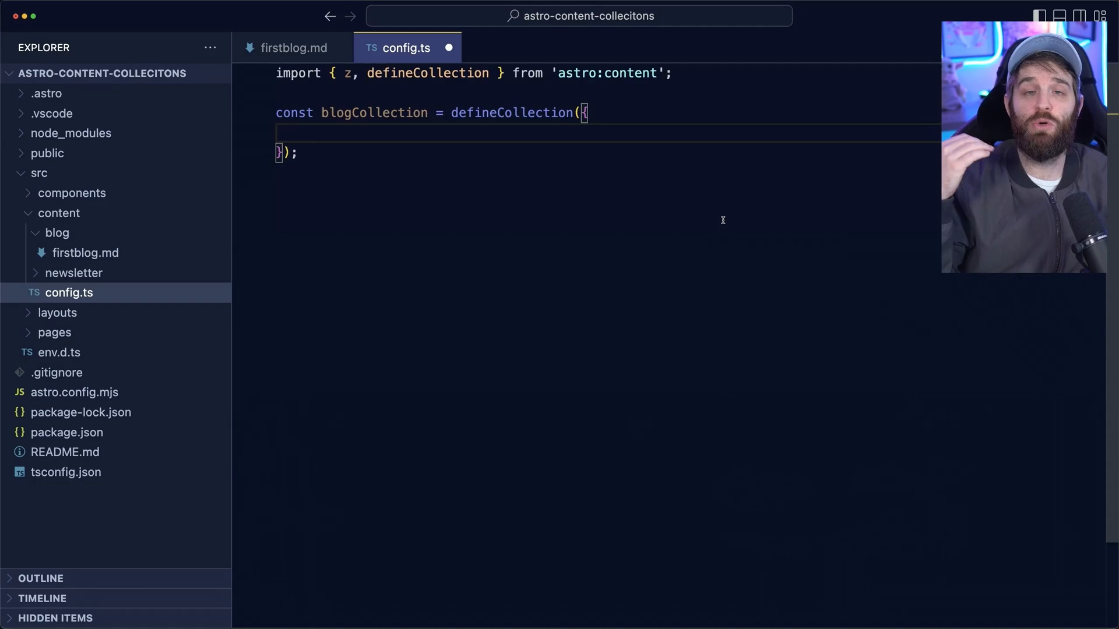
type("schema")
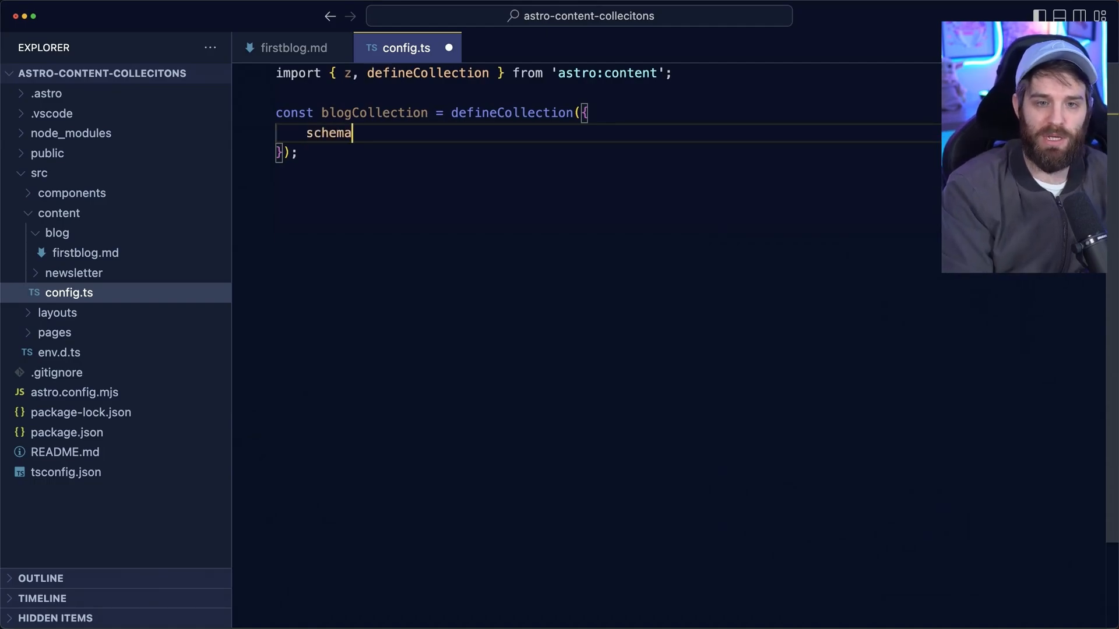
type(": z.obj")
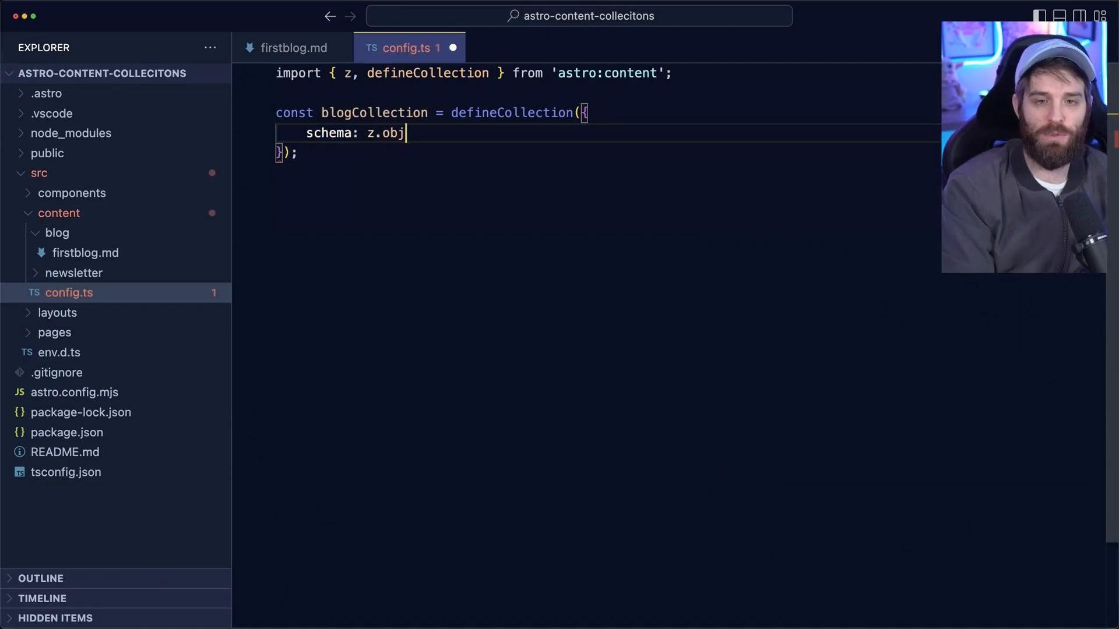
type("ect({")
key("Return")
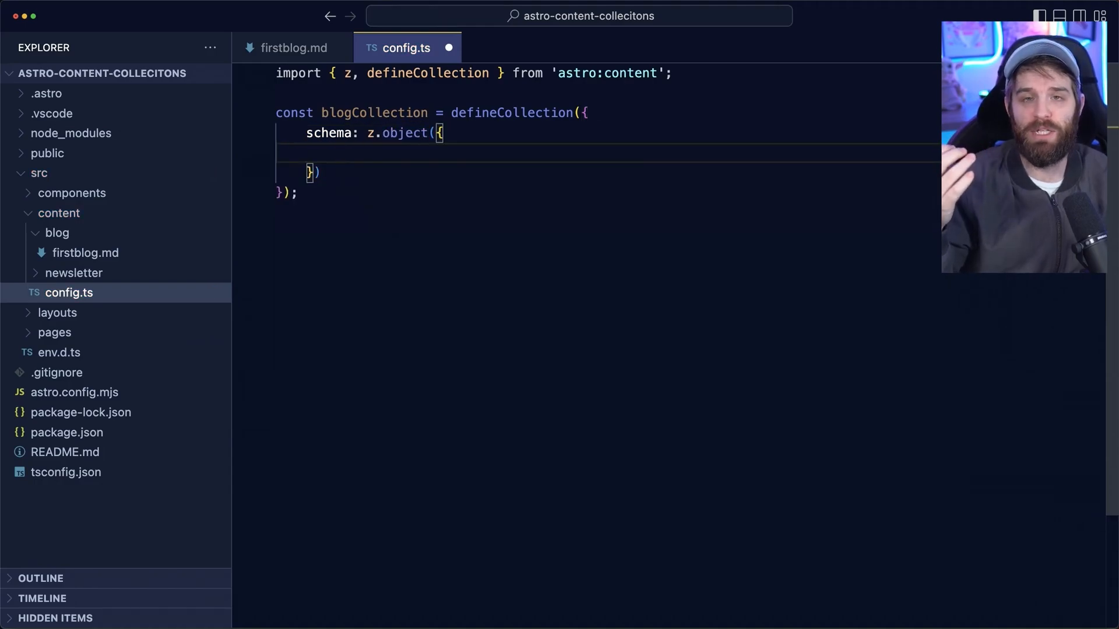
type("title: ")
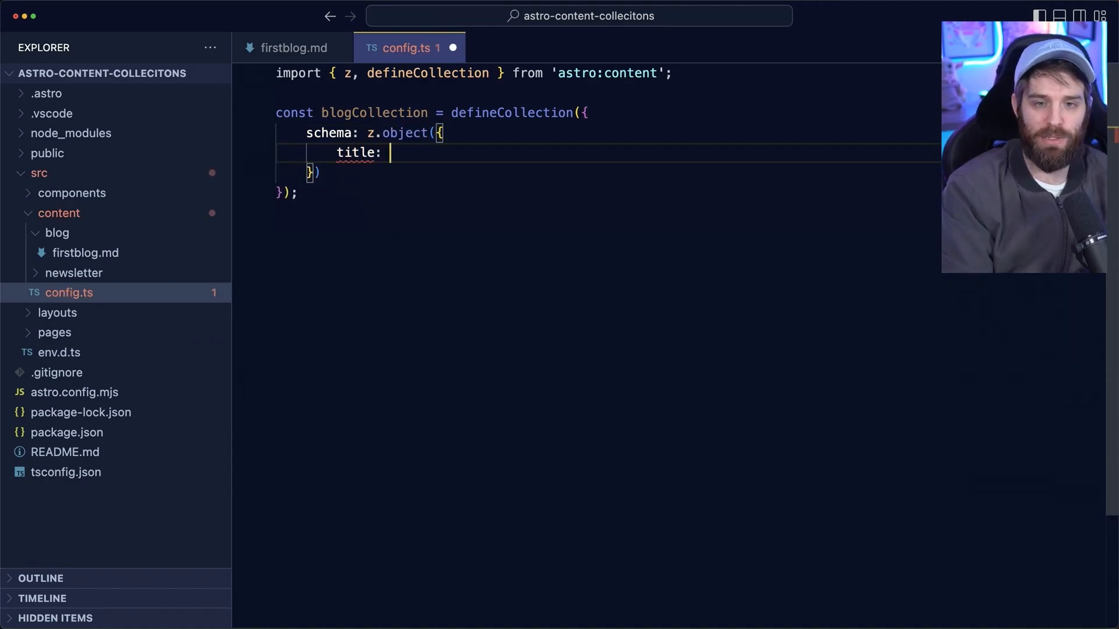
type("z.string()")
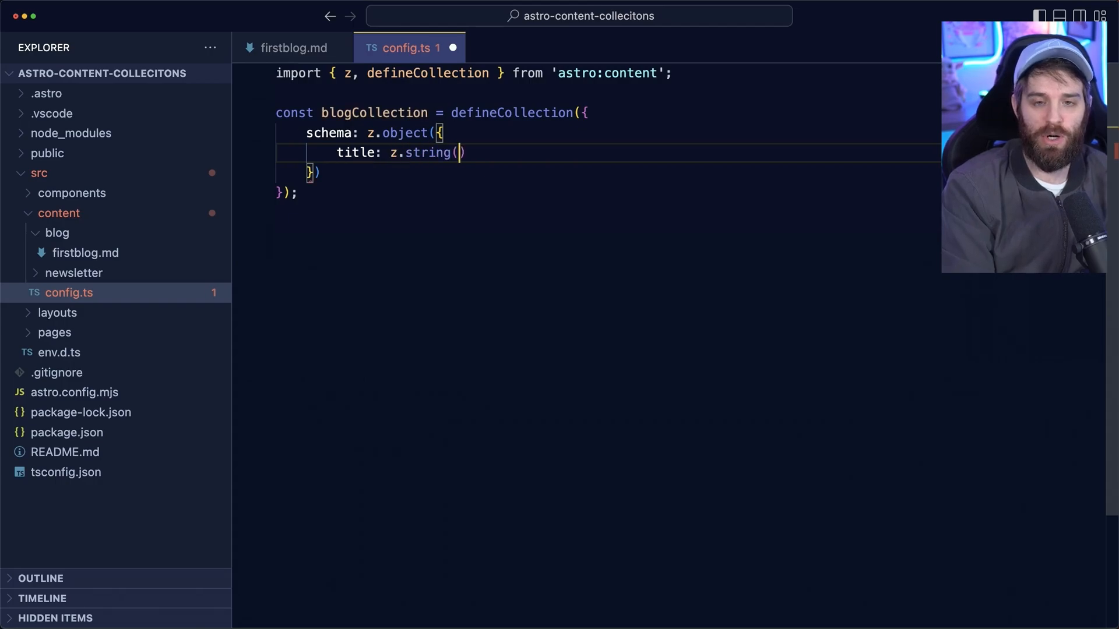
type(",")
key("Return")
type("ima")
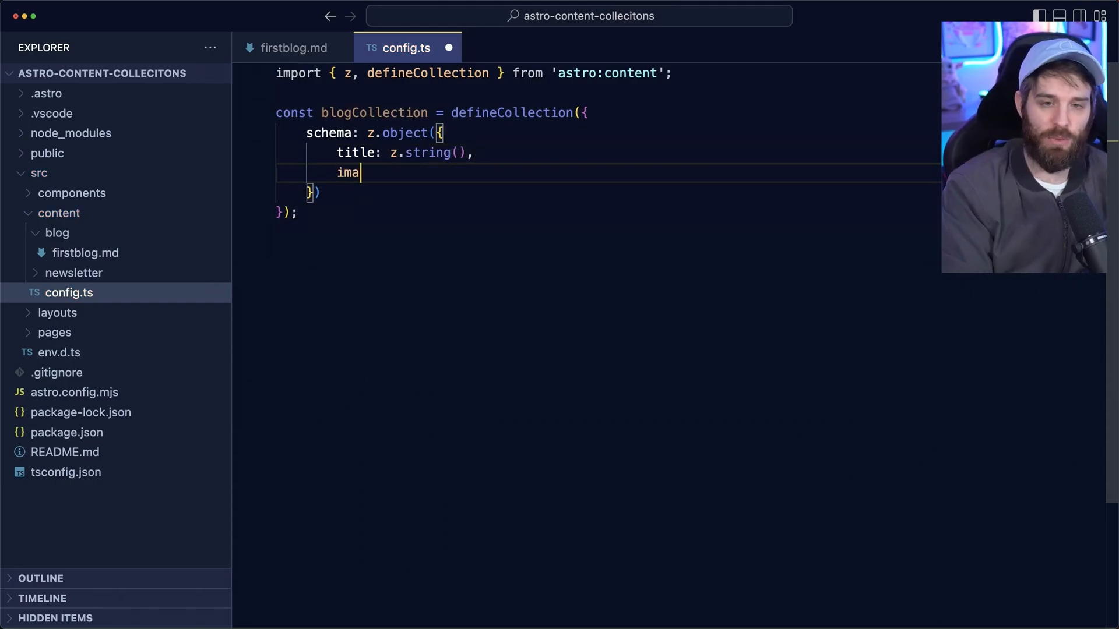
type("ge: z.st")
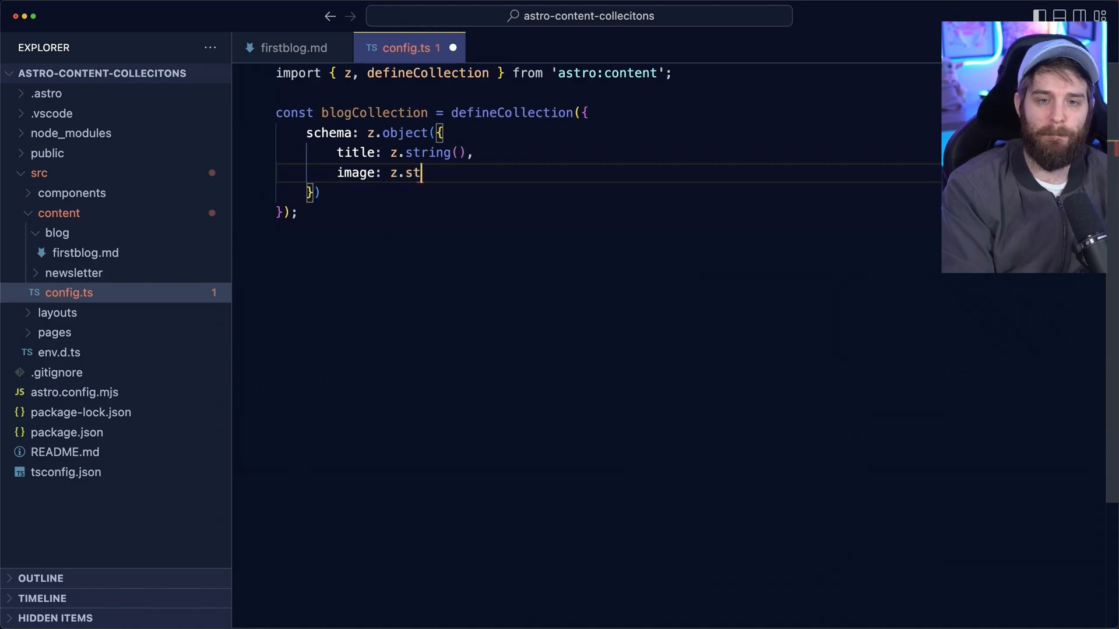
type("ring().ope")
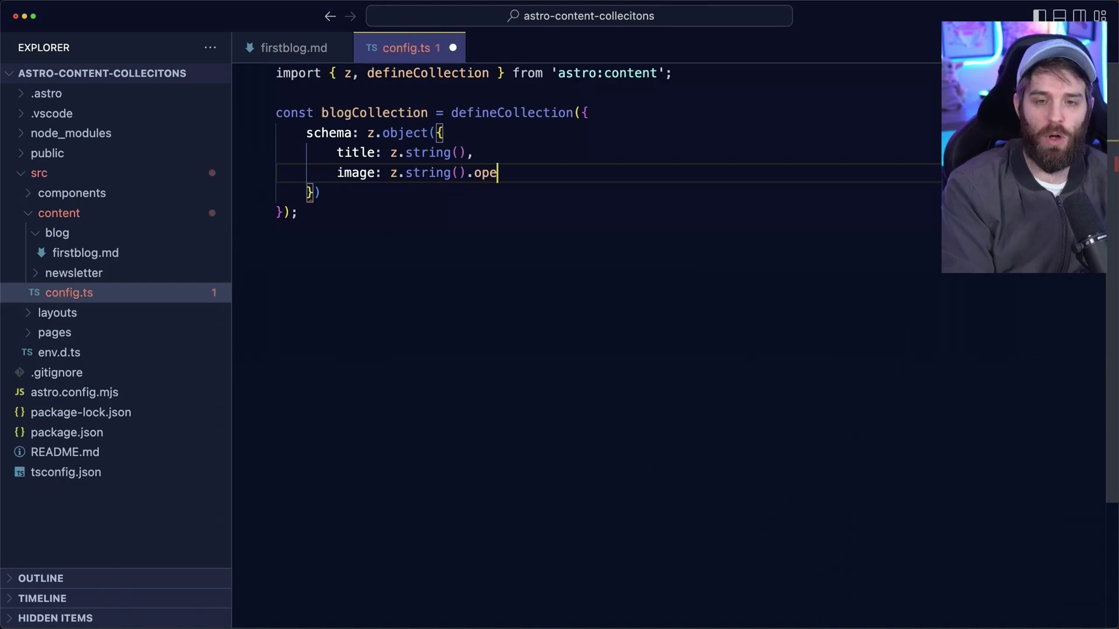
key("BackSpace")
type("tional()")
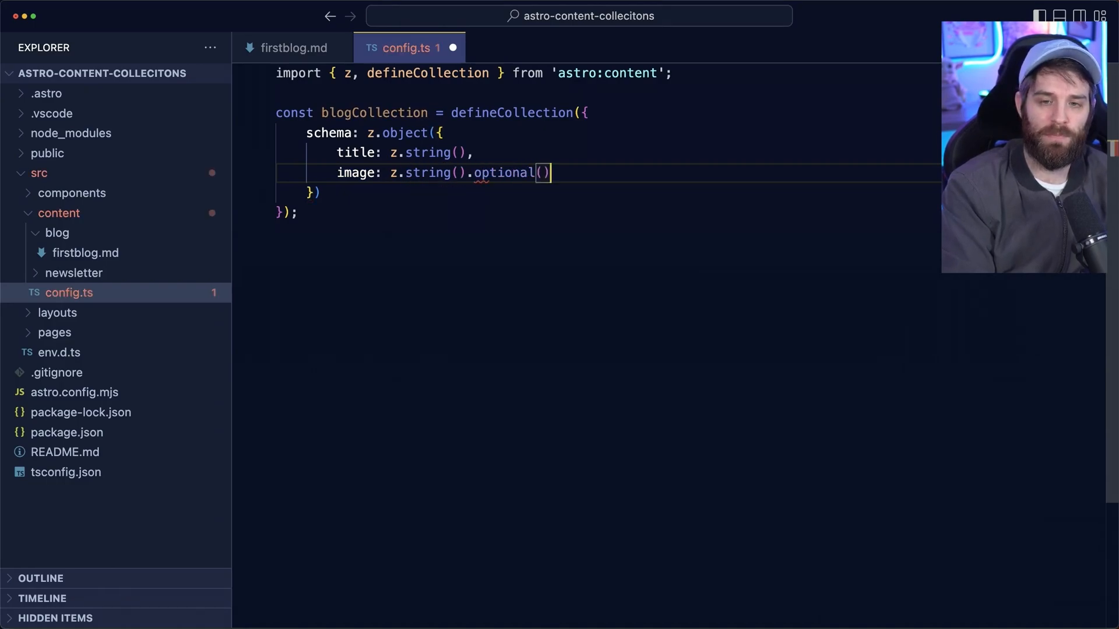
type(",")
key("super+s")
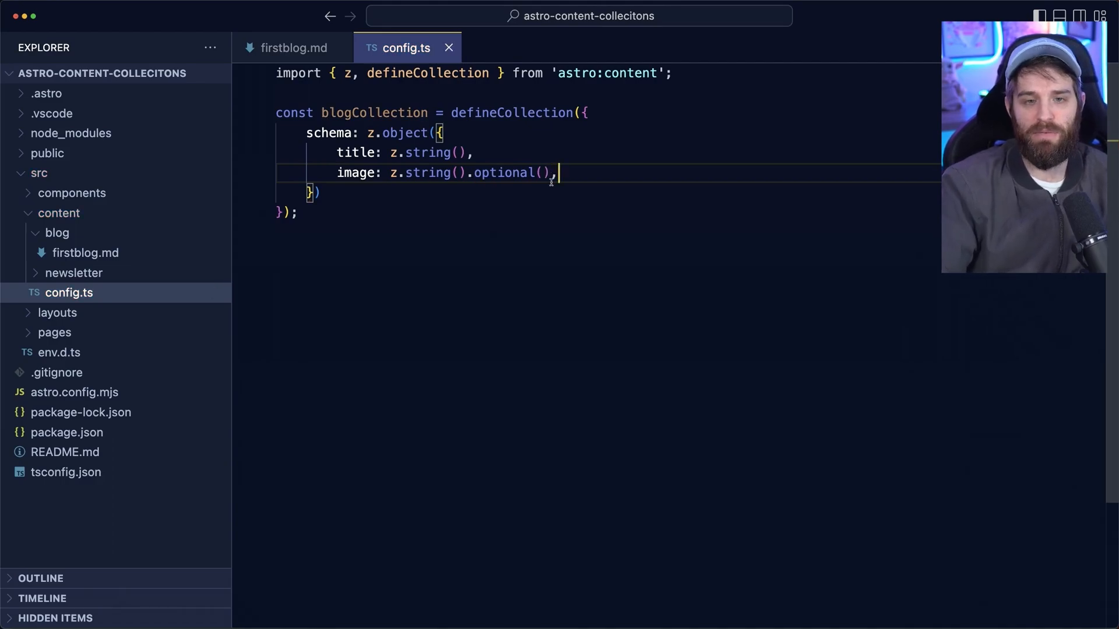
Export a collections object mapping 'blog' to blogCollection.
left_click_drag(306, 193, 277, 112)
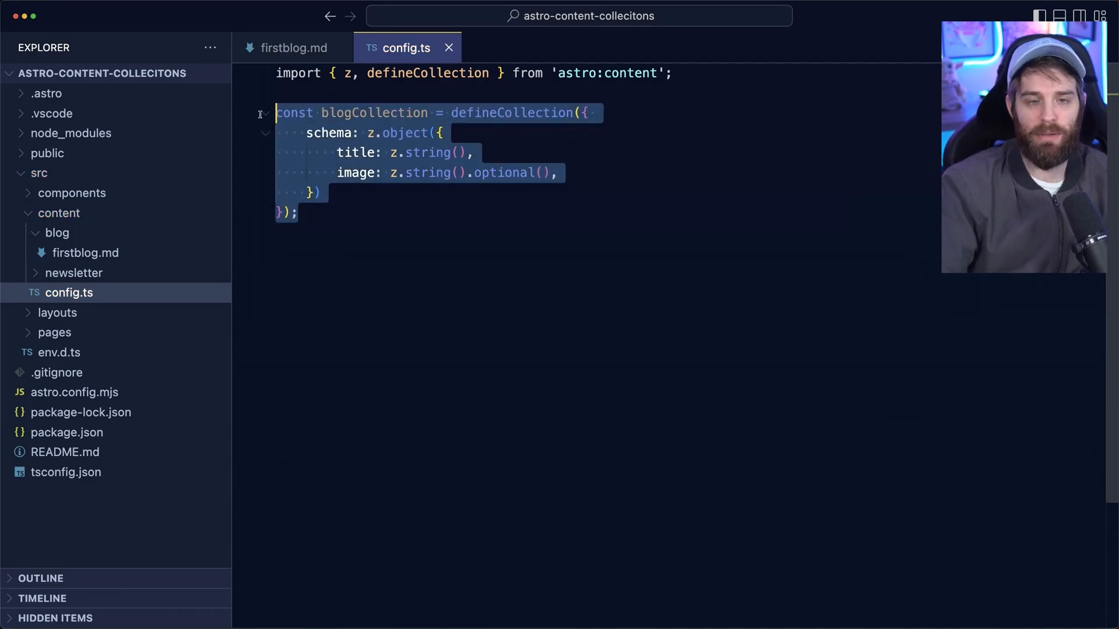
left_click(319, 236)
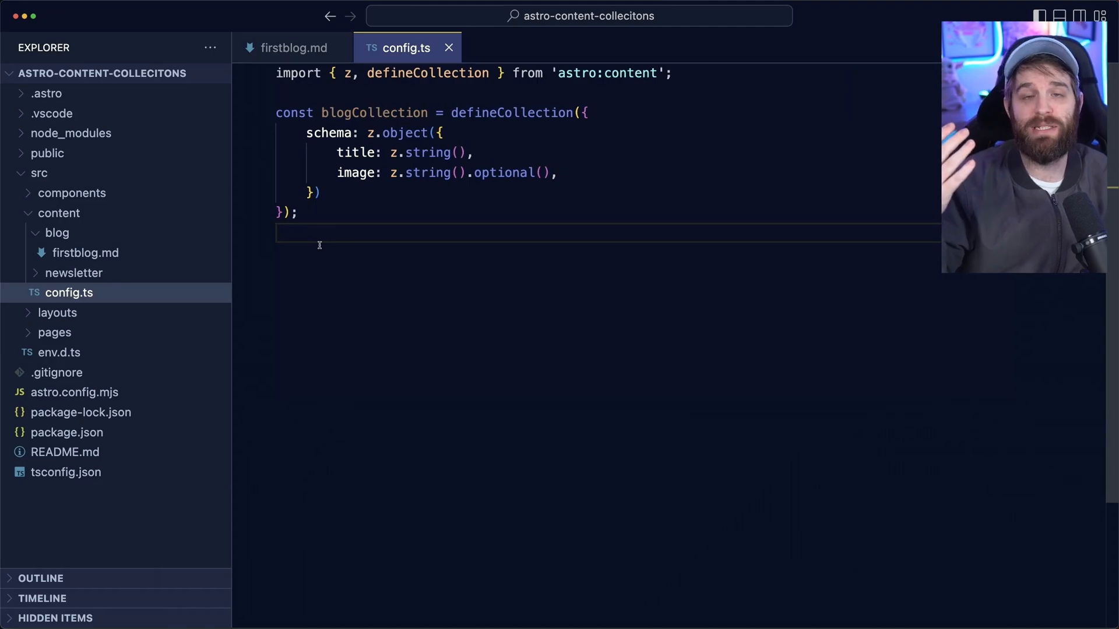
type("export const collections = {     'blog': blogCollection,   };")
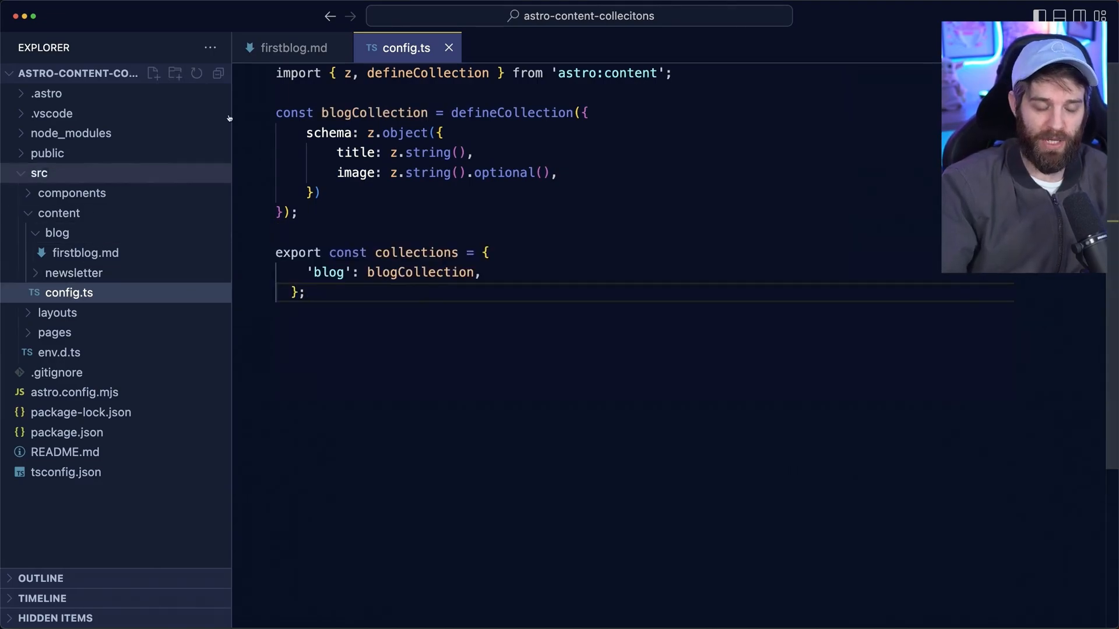
In index.astro import getCollection and fetch the blog entries with getCollection('blog').
left_click(54, 333)
left_click(75, 352)
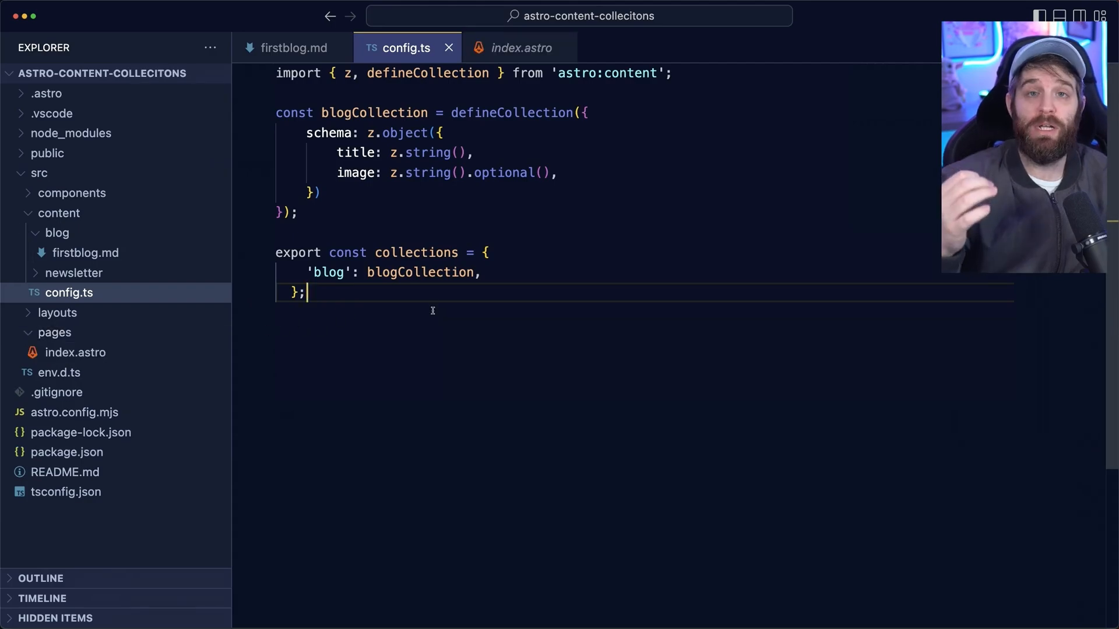
left_click(158, 359)
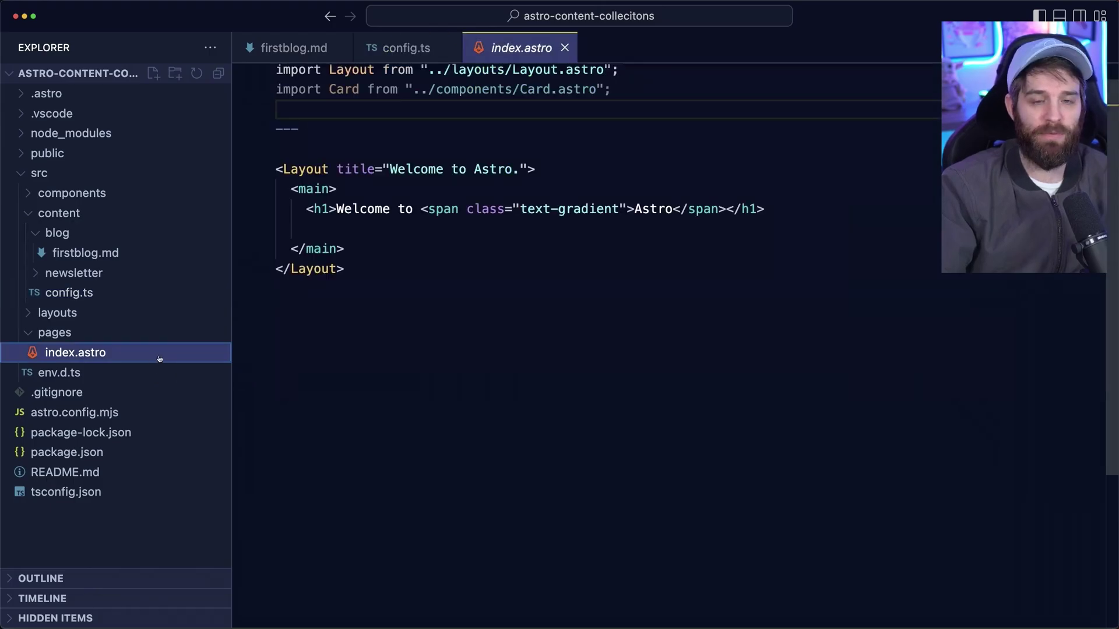
left_click(369, 108)
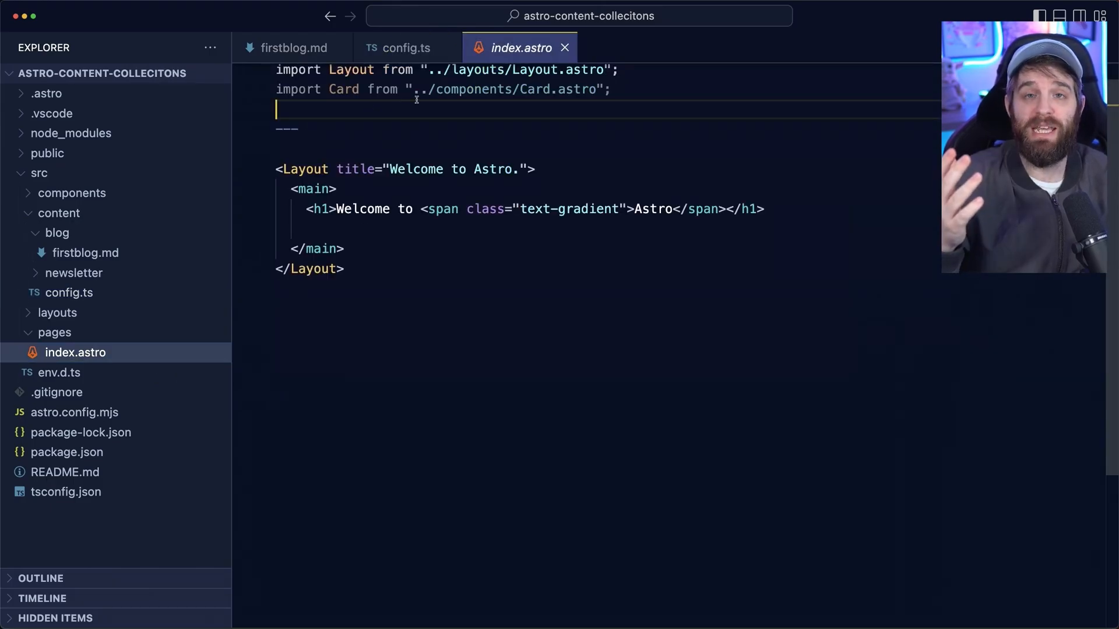
type("import { getCollection } from 'astro:content';")
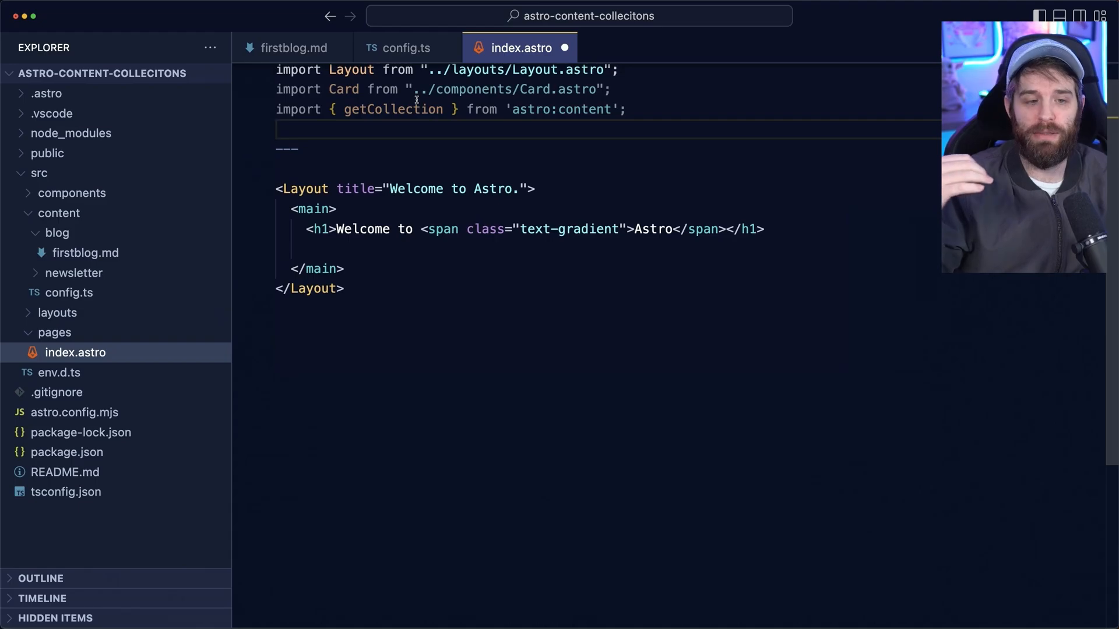
type("const blogEntries = await getCollection('blog');")
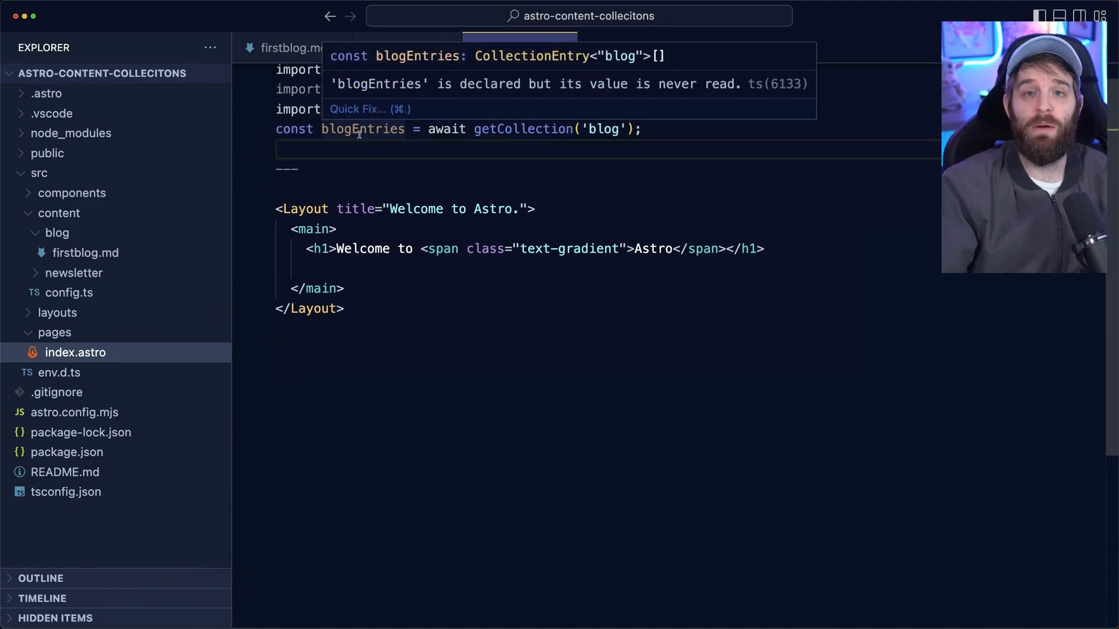
double_click(355, 130)
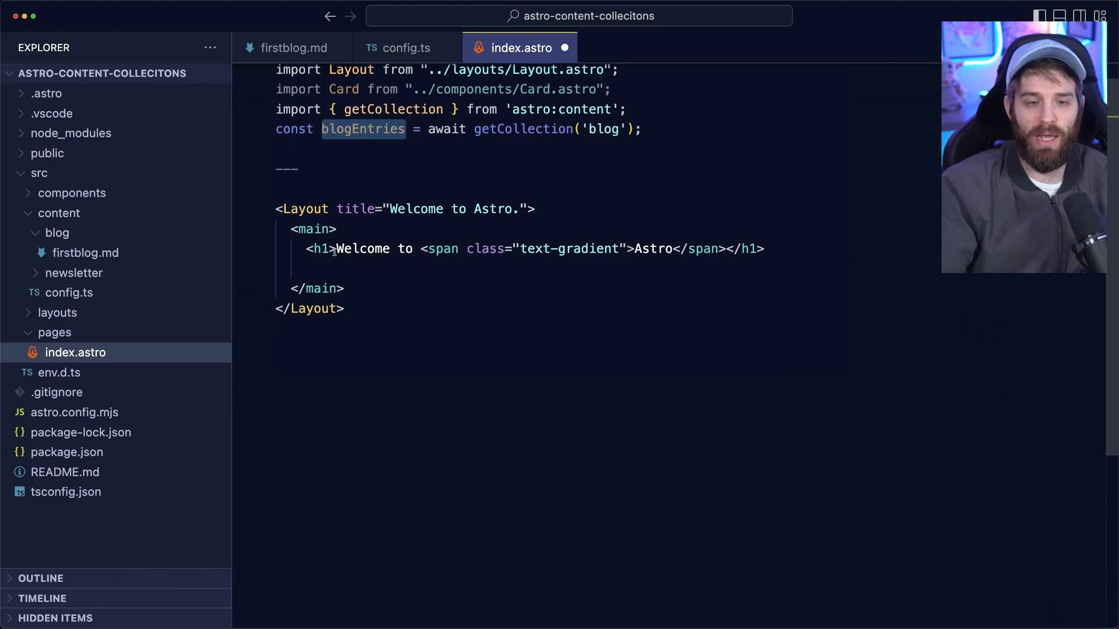
Map each entry to a list link at /blog/<slug> showing its title, and save.
left_click(343, 269)
type("{blogEntries.map(blogPostEntry => (")
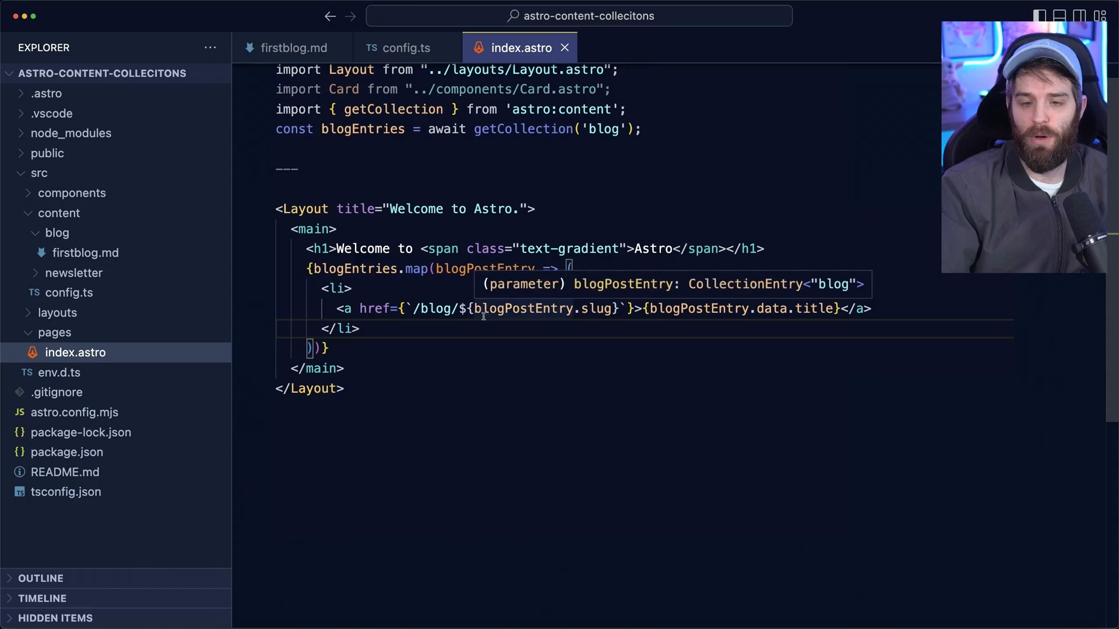
double_click(599, 309)
type("description")
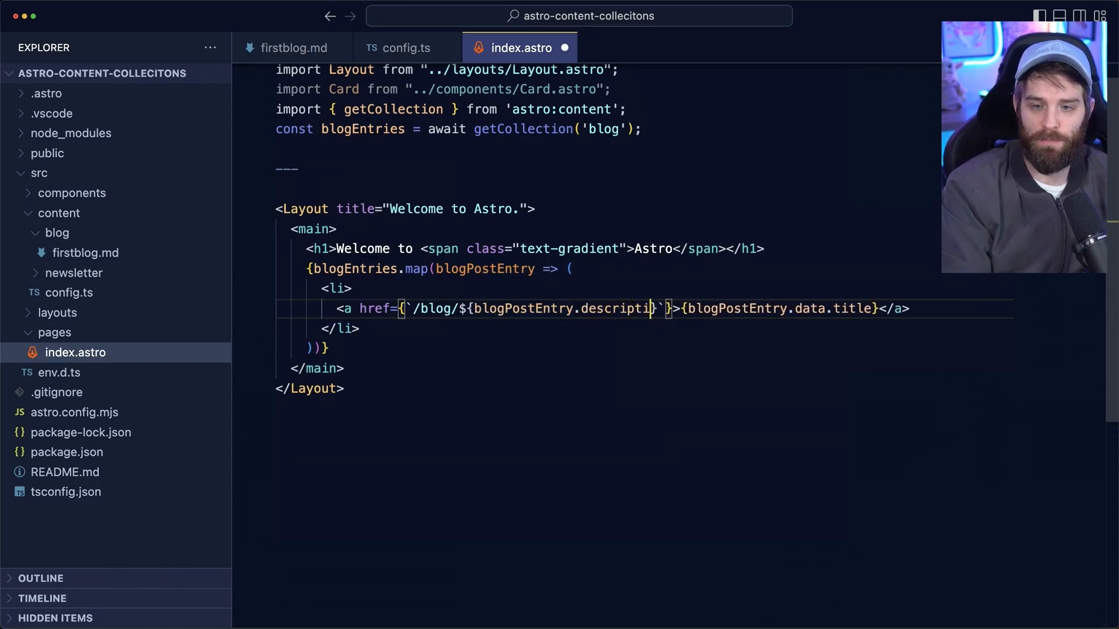
key("super+s")
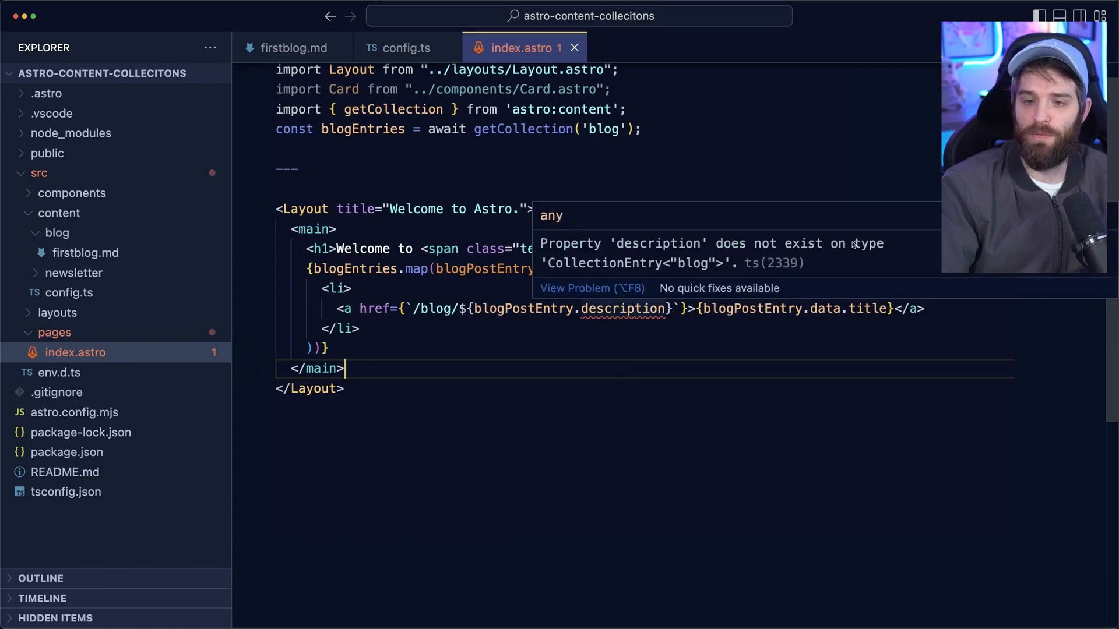
double_click(622, 308)
type("slug")
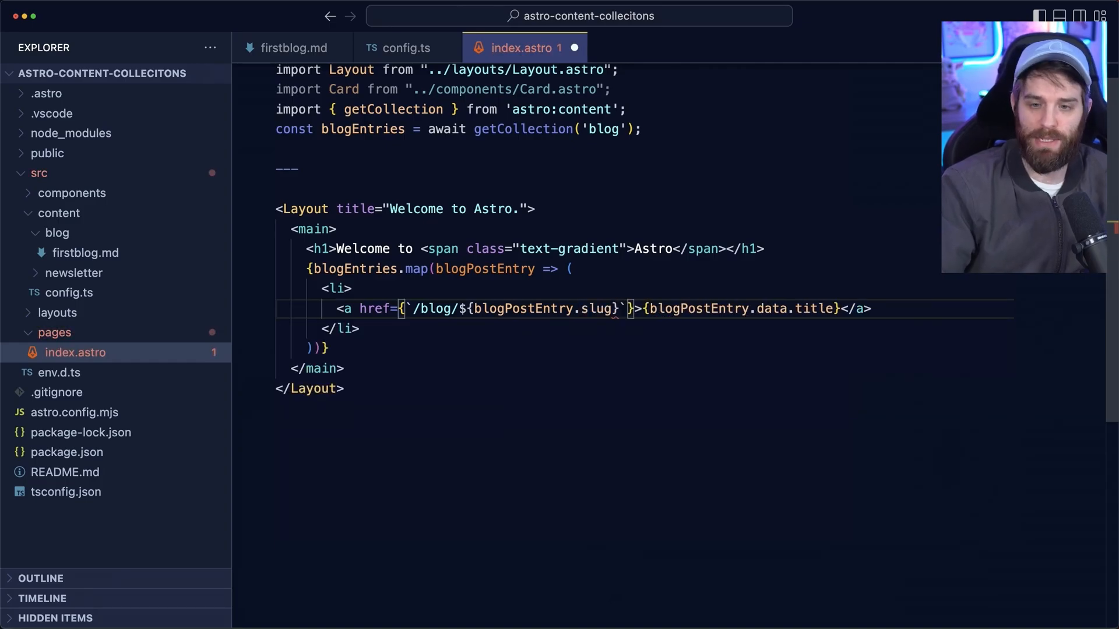
key("super+s")
key("super+w")
key("super+shift+t")
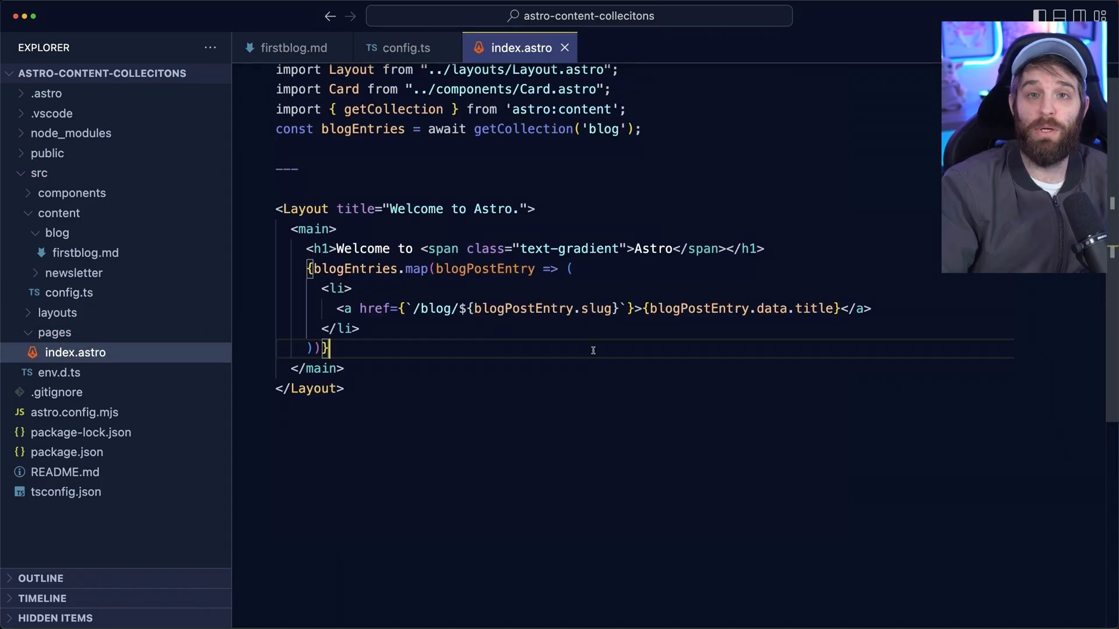
Run the dev server, follow the Hello World! It's me! link on localhost and hit a 404 for /blog/firstblog.
key("ctrl+grave")
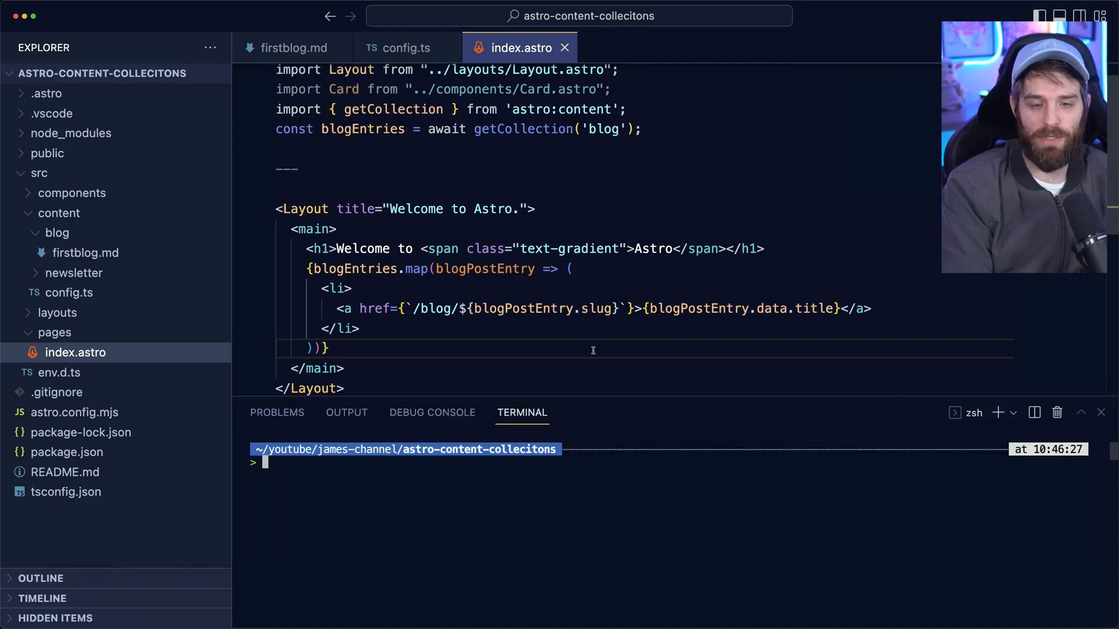
type("n")
key("super+Tab")
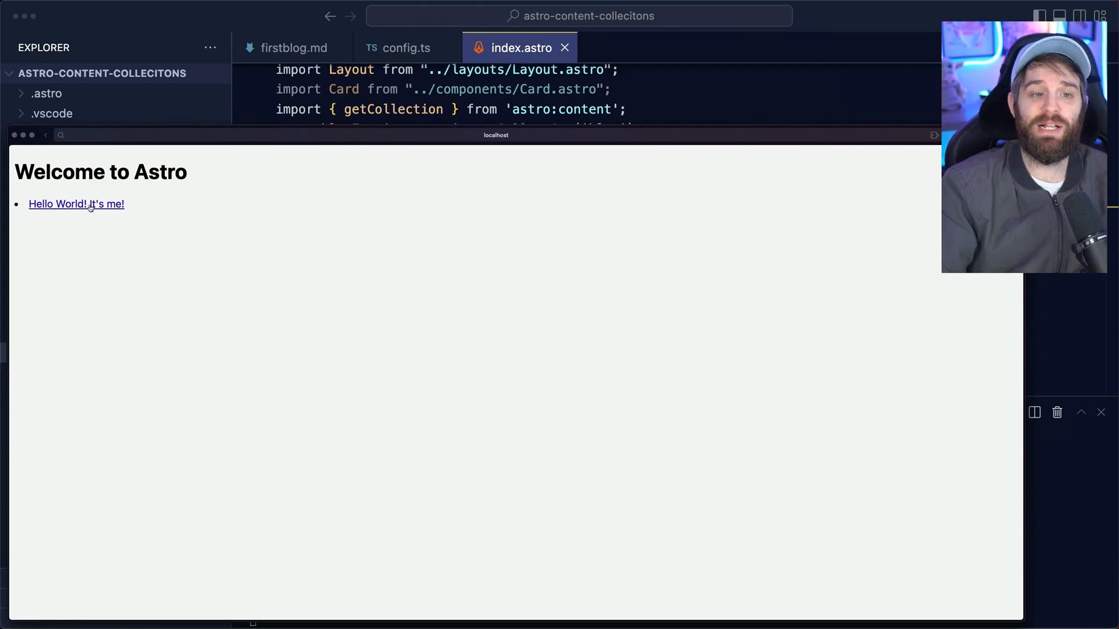
left_click(90, 206)
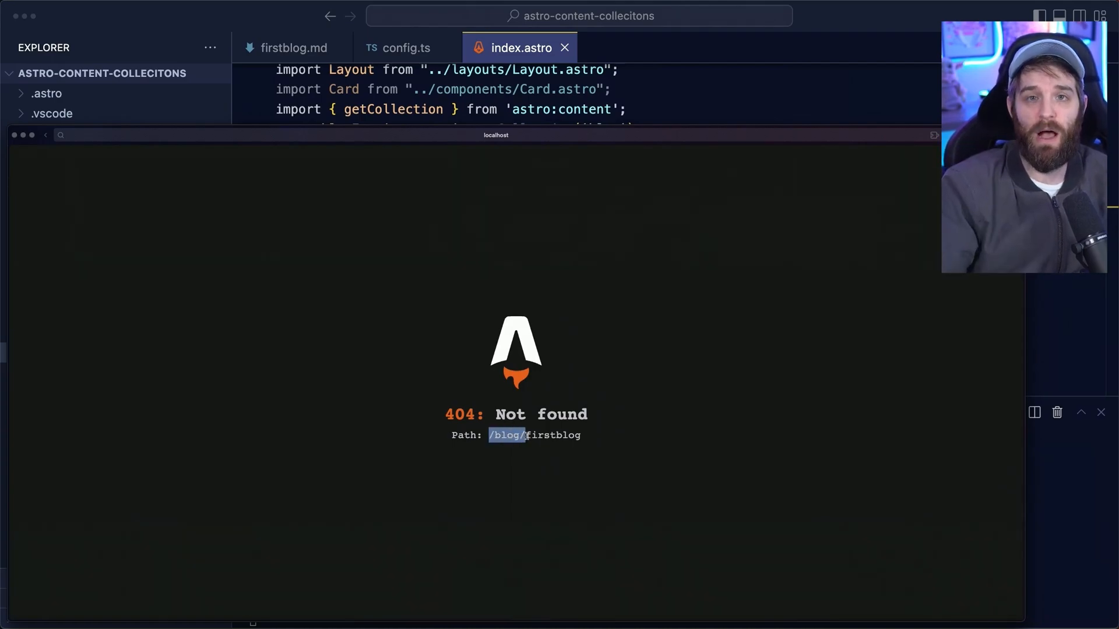
key("super+Tab")
Create a blog folder under src/pages and an empty [slug].astro file inside it.
right_click(54, 253)
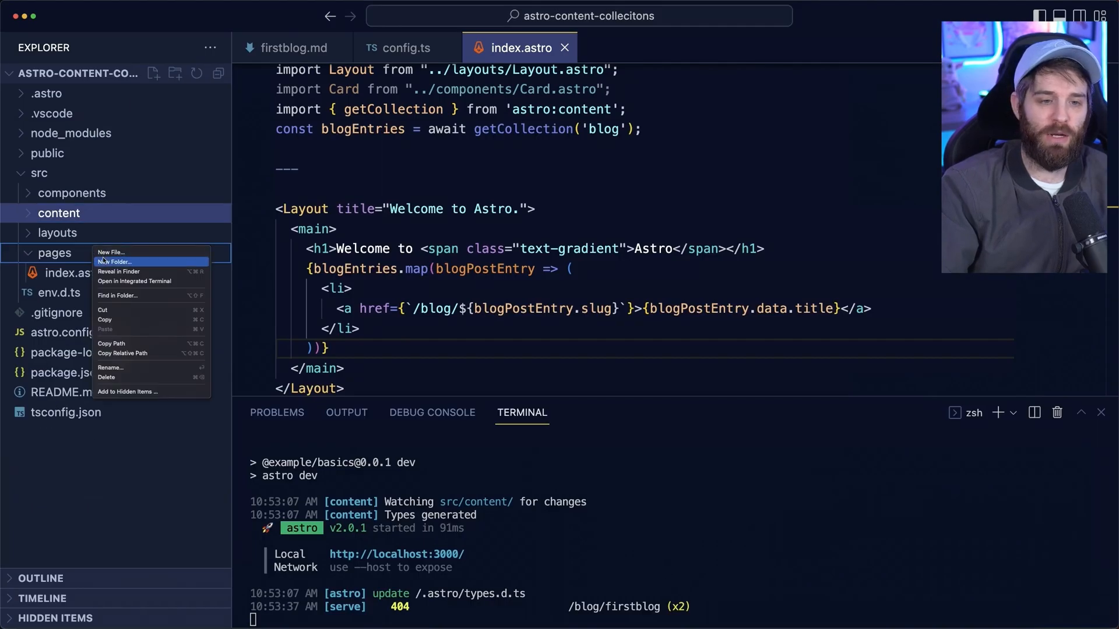
left_click(105, 262)
type("g")
key("Return")
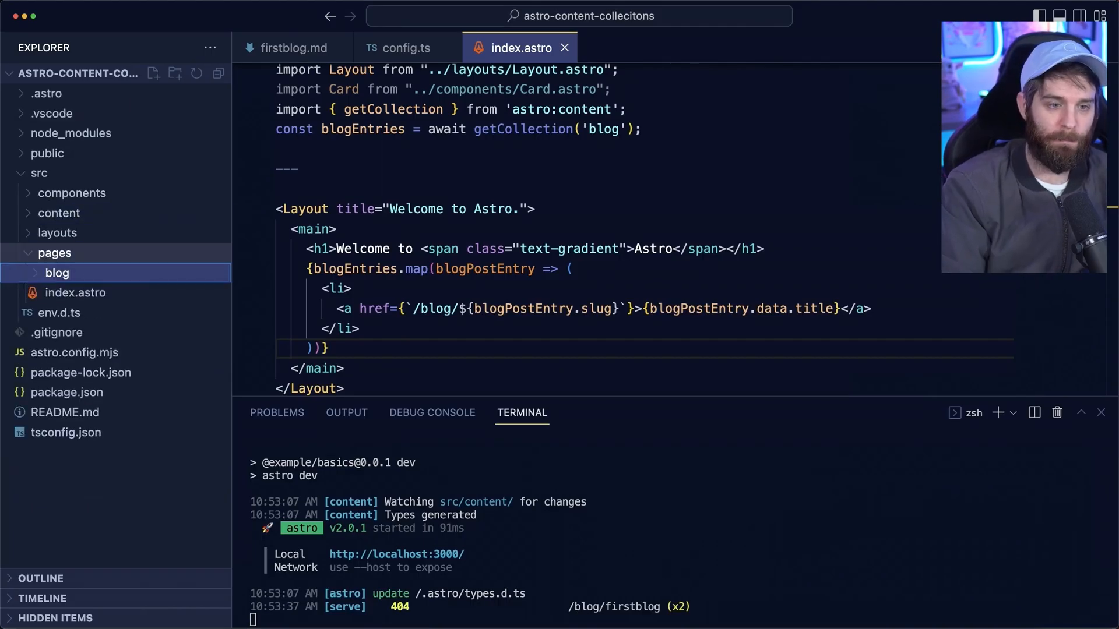
right_click(92, 273)
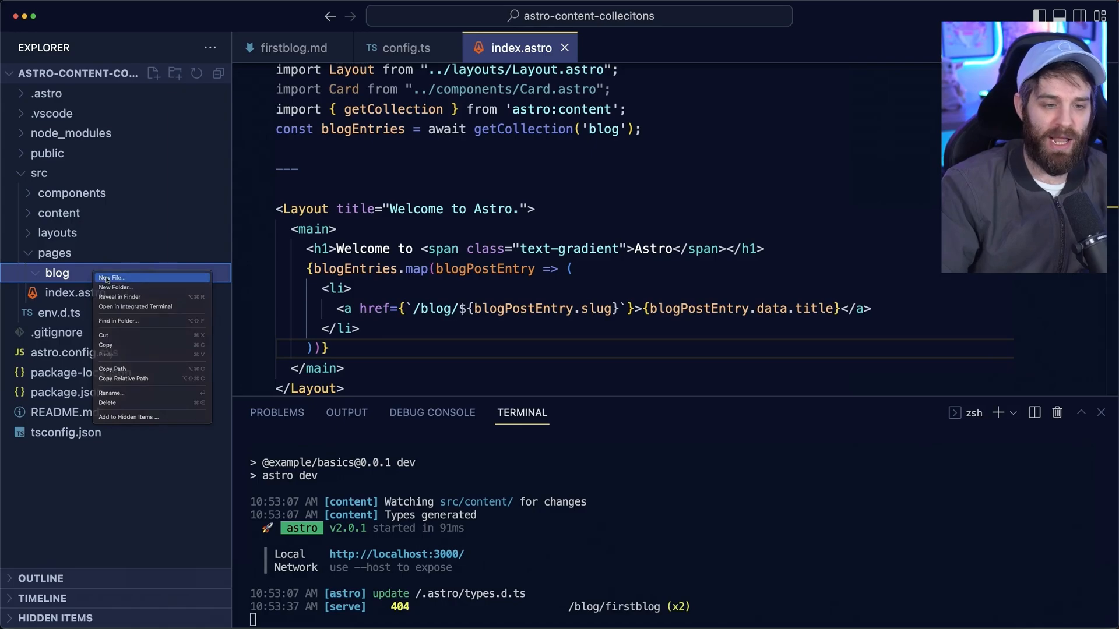
left_click(109, 278)
type("ug")
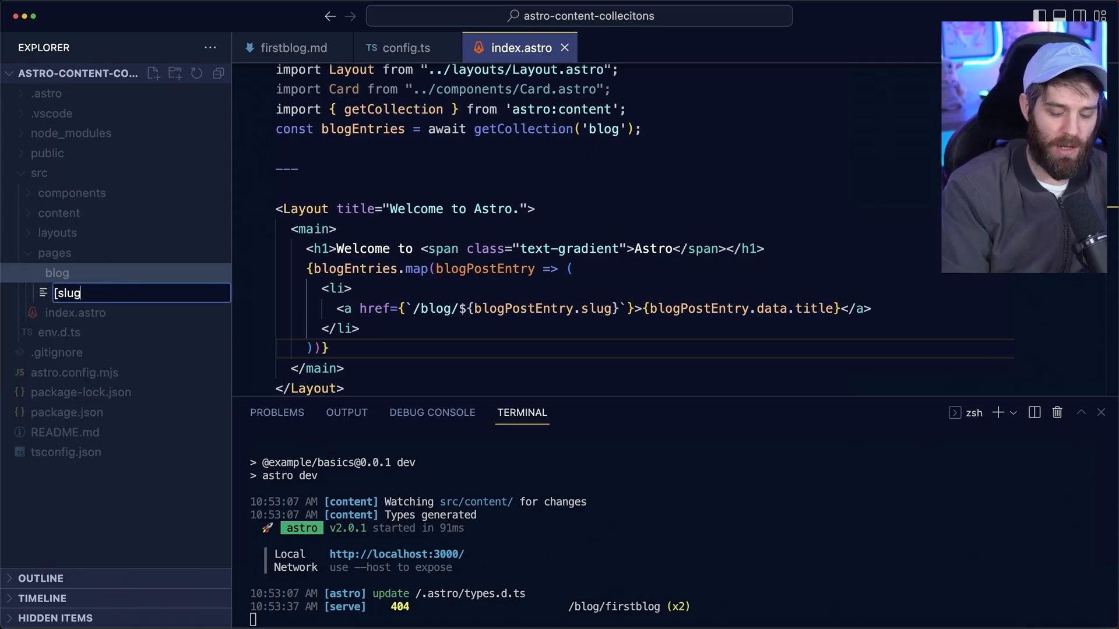
type("]")
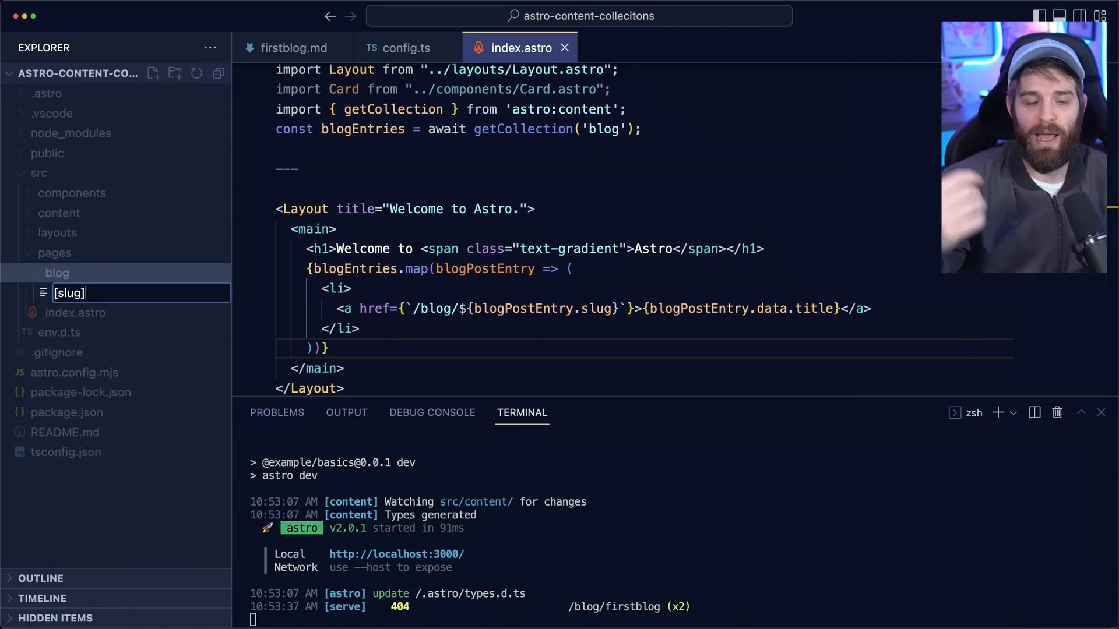
type(".astro")
key("Return")
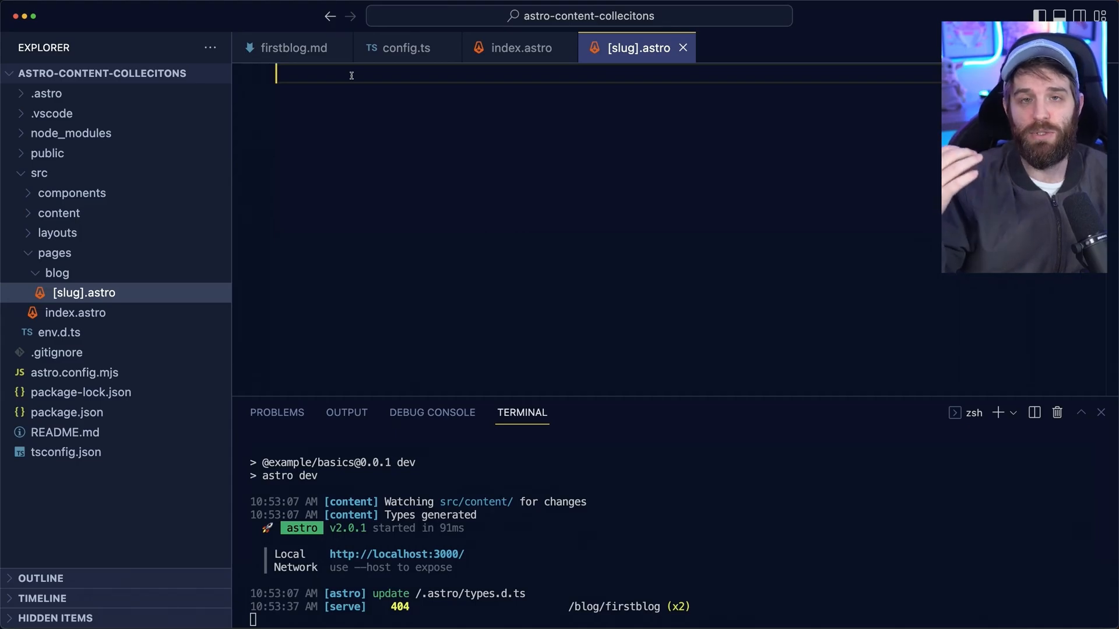
type("---")
Add frontmatter with the getCollection import and a getStaticPaths returning a slug path per blog entry.
key("Return")
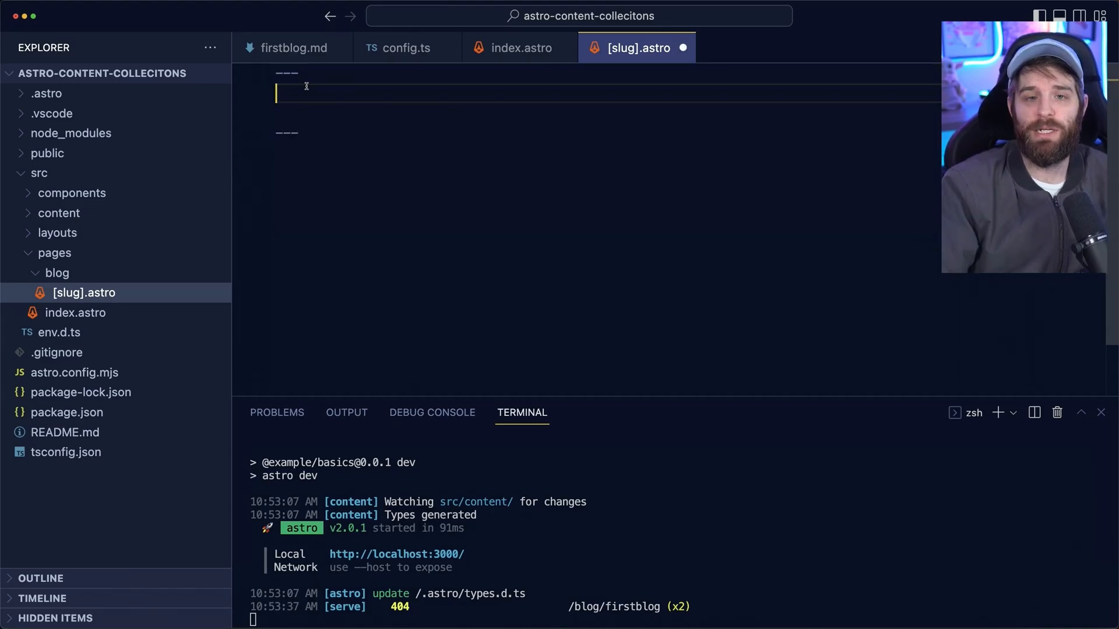
type("import { getCollection } from 'astro:content';")
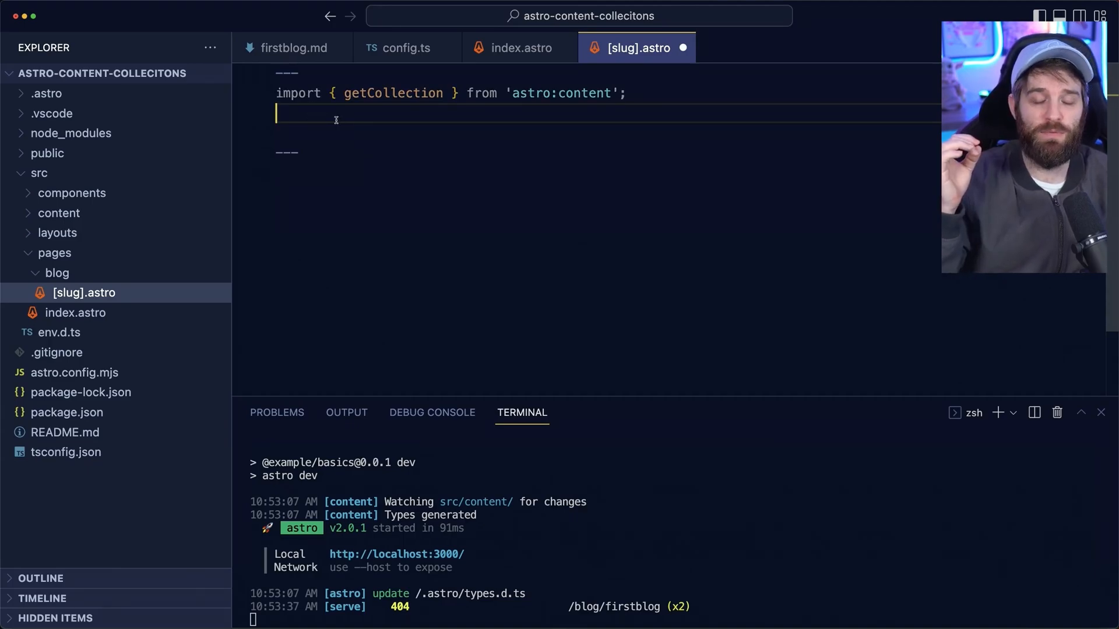
type("export async function getStaticPaths() {")
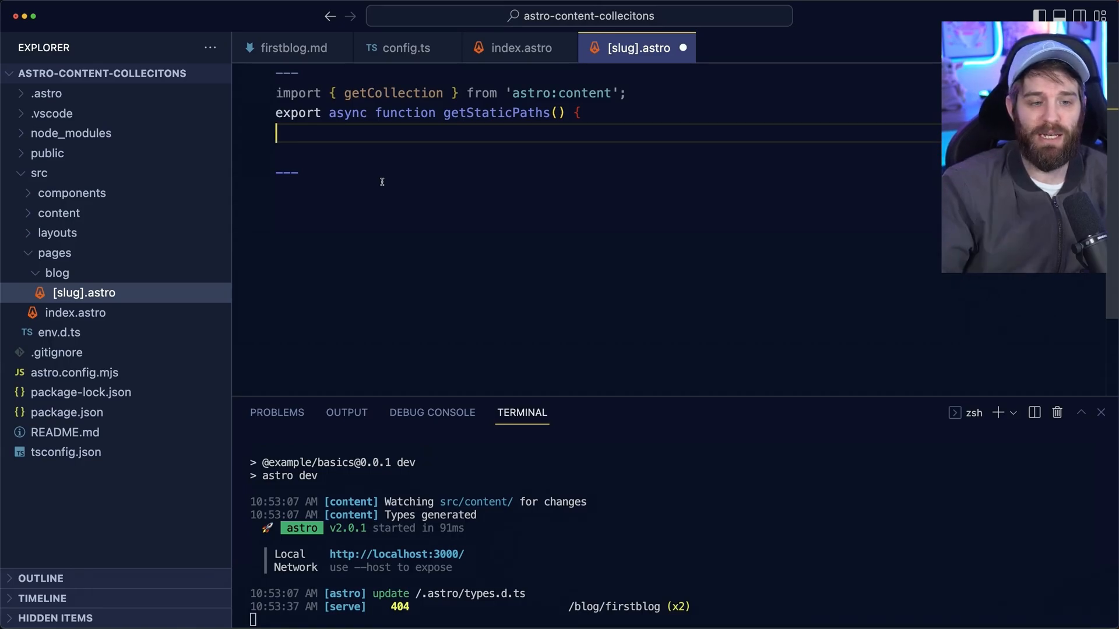
left_click(76, 312)
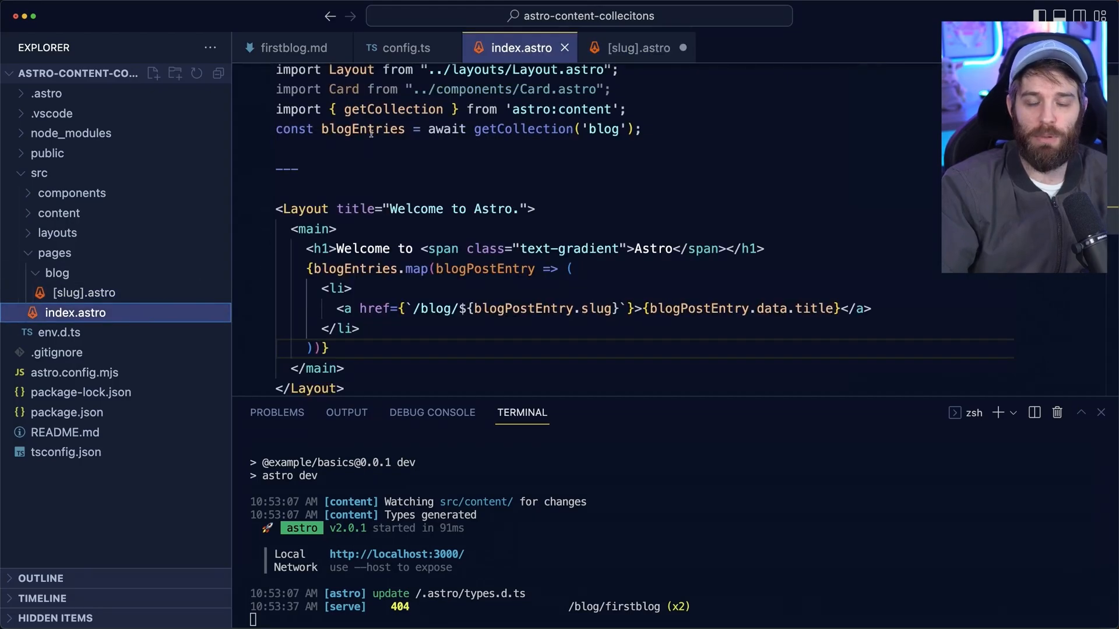
left_click(84, 292)
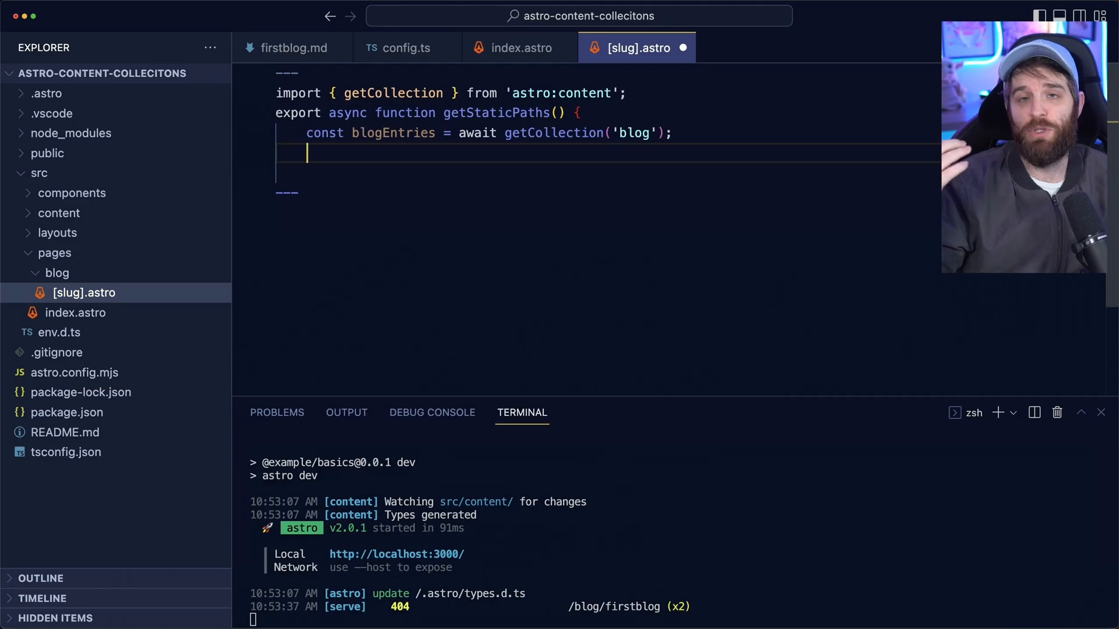
type("return blogEntries.map(entry => ({     params: { slug: entry.slug }, props: { entry },   }));")
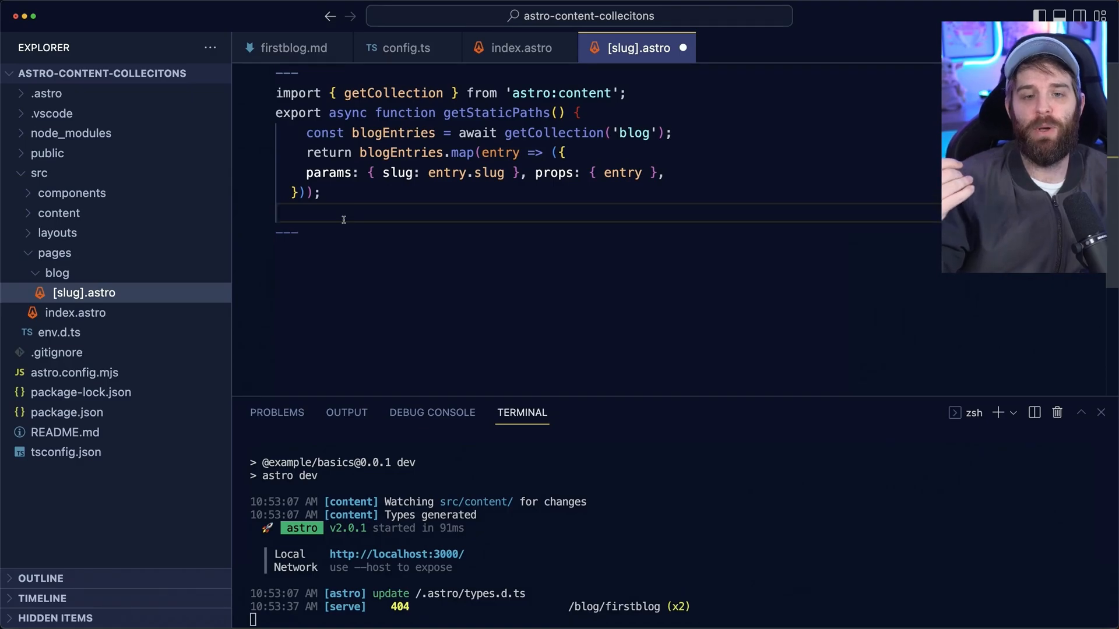
Read the entry from Astro.props and render its h1 title and Content, then save.
type("const { entry } = Astro.props; const { Content } = await entry.render();")
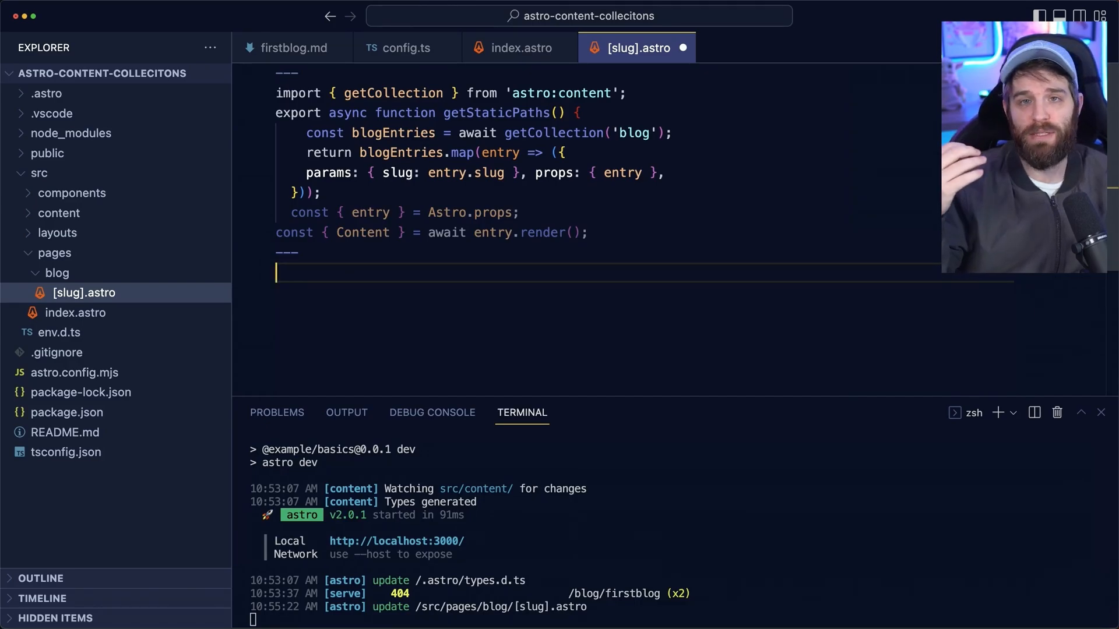
type("<h1>{entry.data.title}</h1> <Content />")
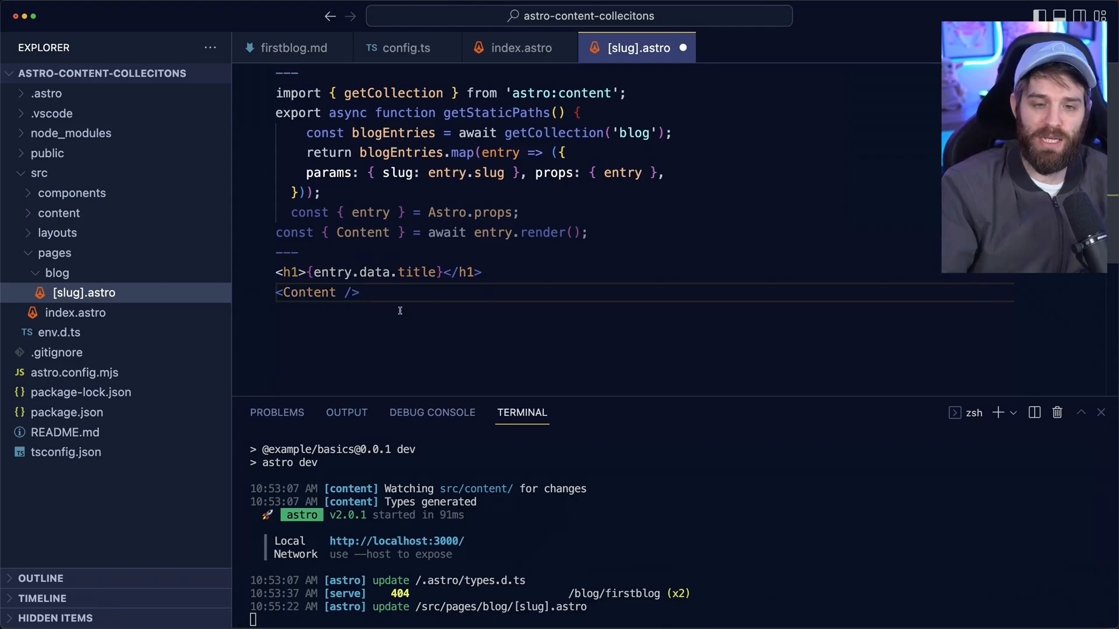
mouse_move(310, 292)
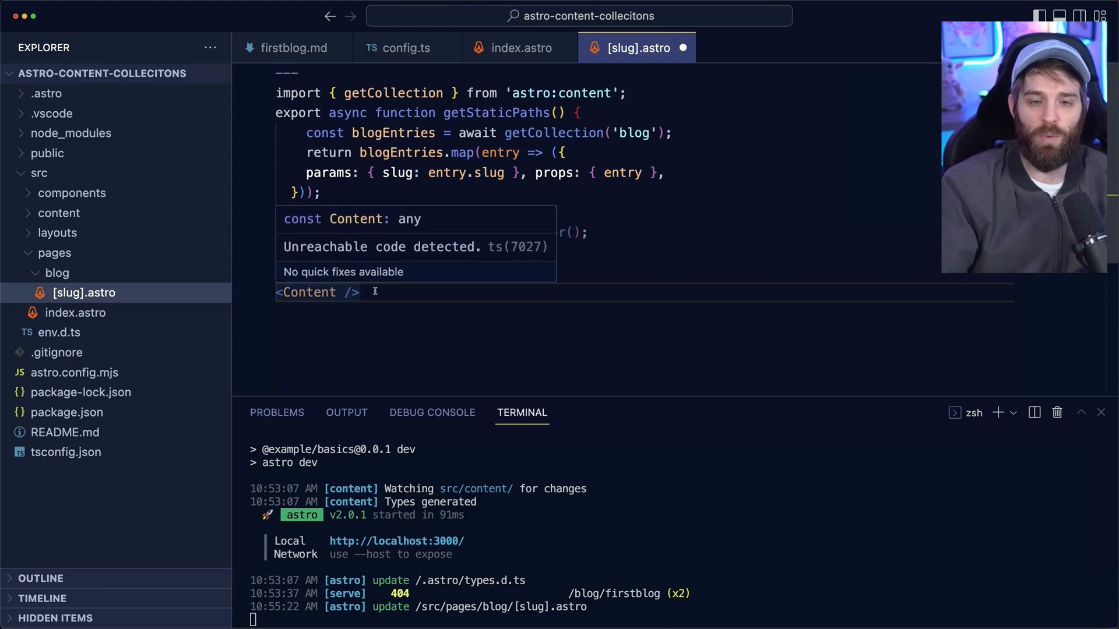
key("ctrl+s")
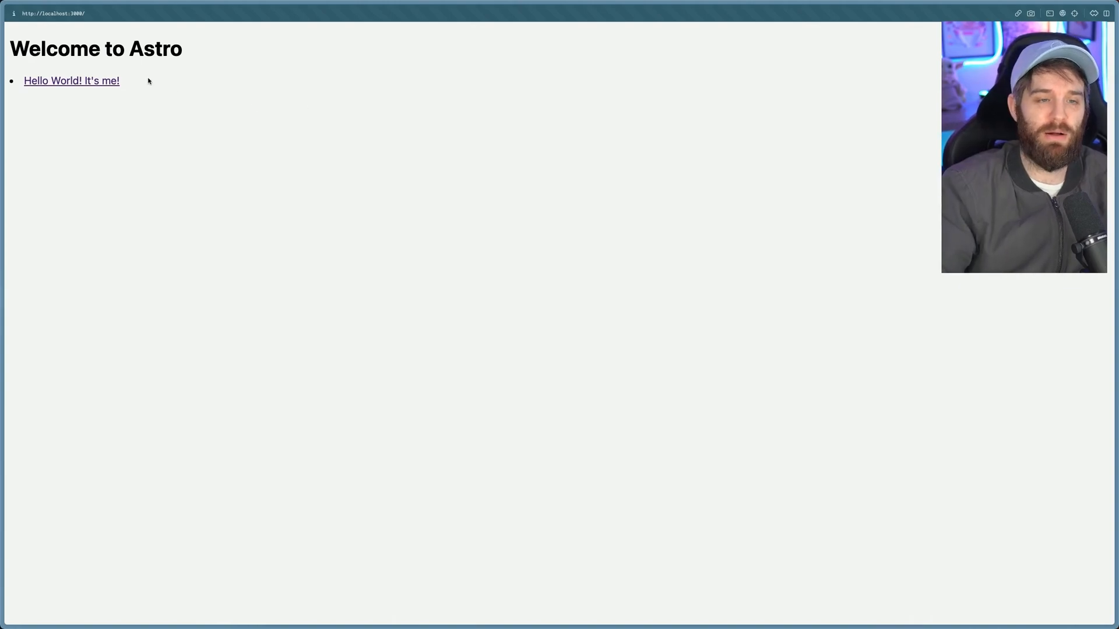
Load /blog/firstblog in the browser and highlight its title and Welcome to the future! text.
left_click(105, 83)
left_click_drag(133, 84, 8, 44)
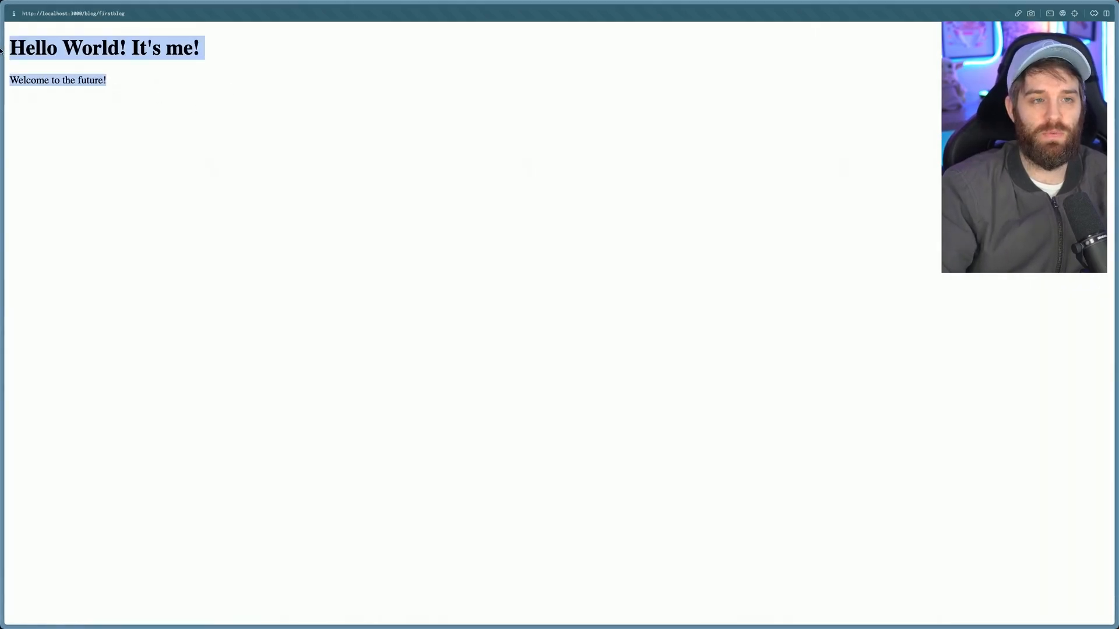
left_click(520, 120)
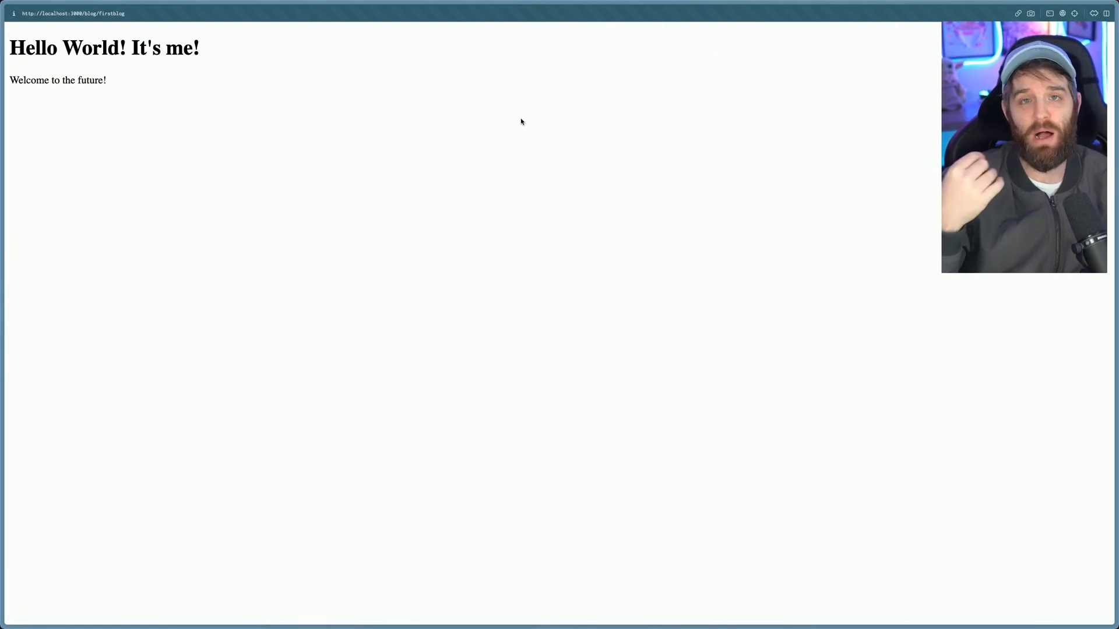
Add description "Hello" to firstblog.md, restart the dev server and inspect the logged entry data.
key("super+Tab")
key("Return")
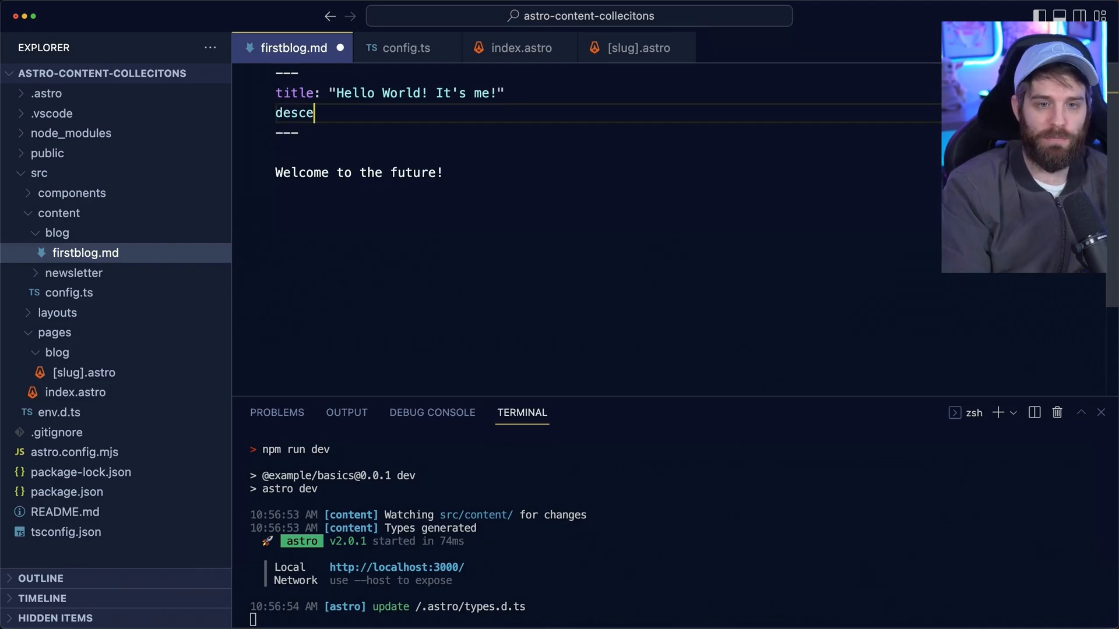
key("Return")
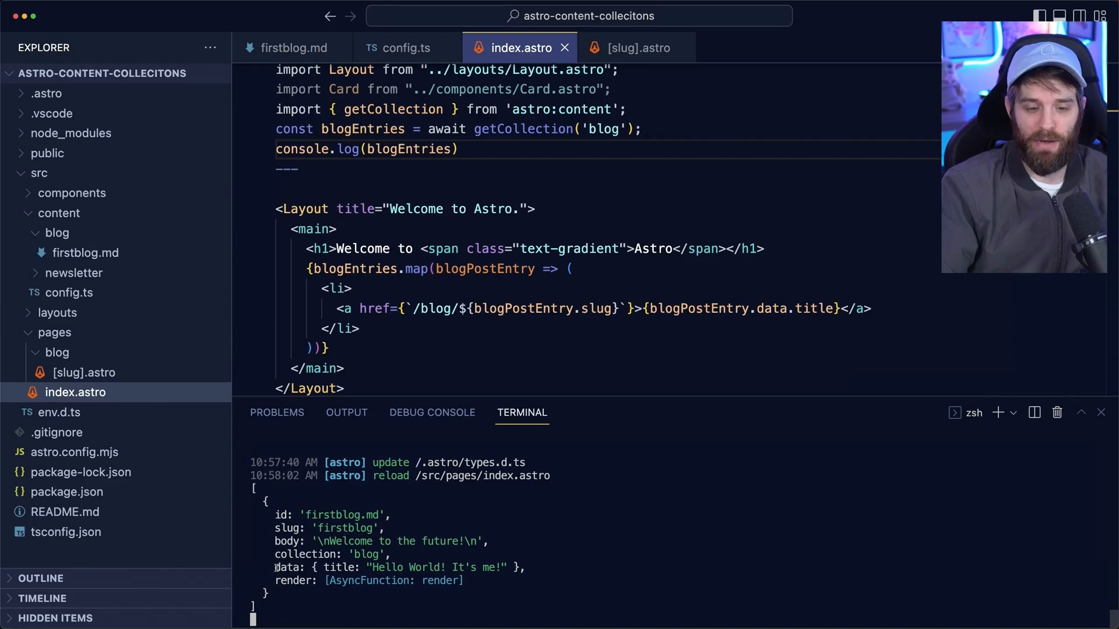
left_click_drag(367, 566, 526, 567)
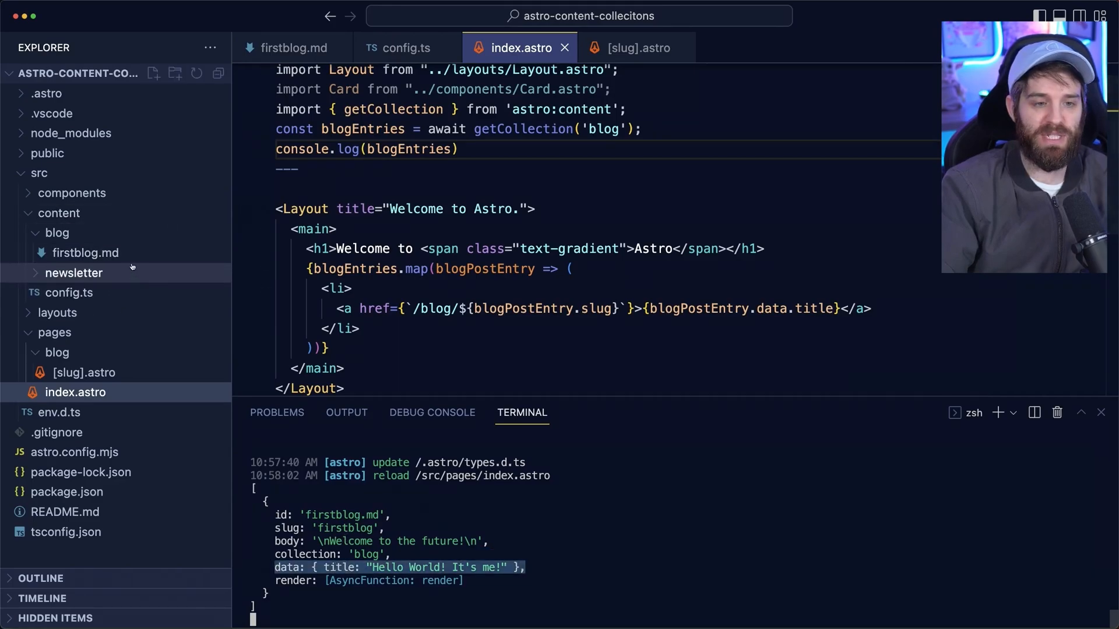
Compare the post's description field with the logged data, which still shows only the title.
left_click(85, 253)
double_click(339, 113)
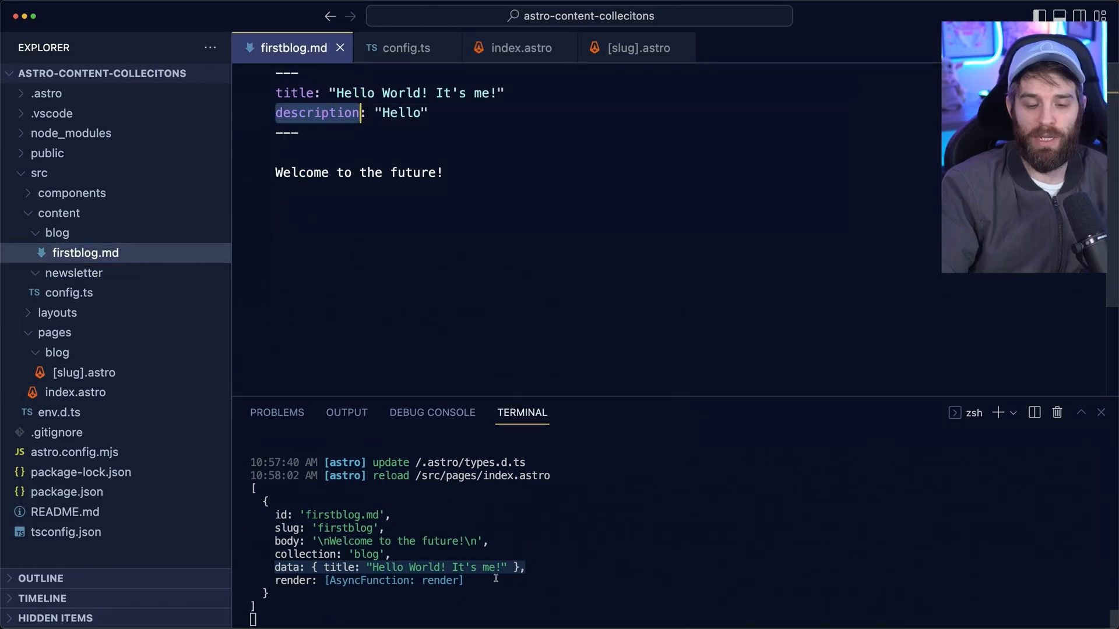
left_click(285, 575)
left_click_drag(271, 567, 550, 563)
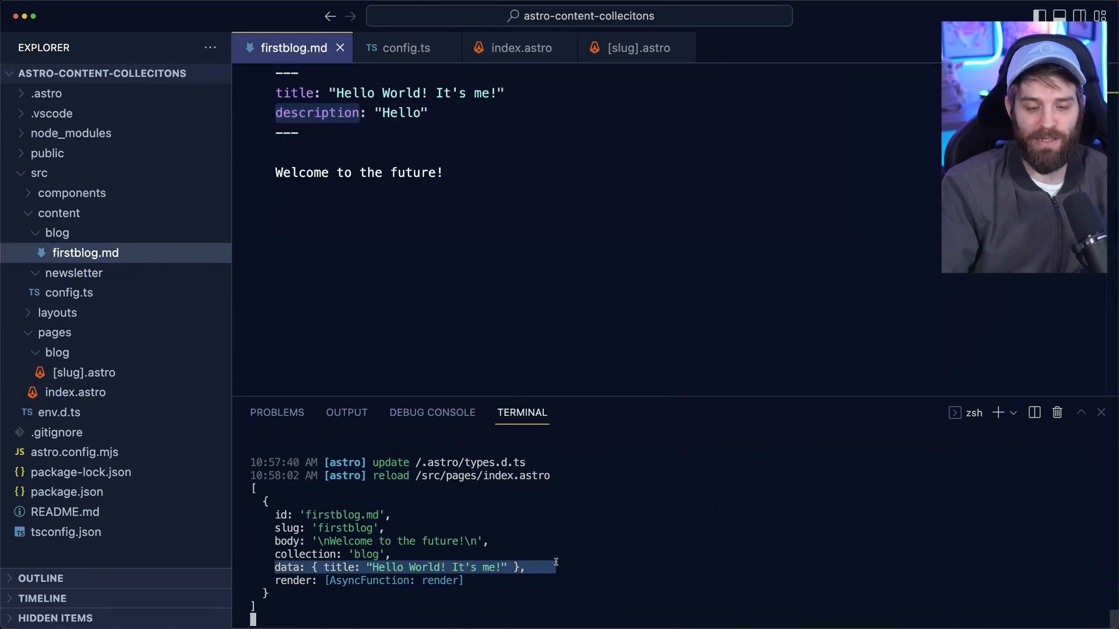
Add description: z.string() to the blog schema in config.ts and save.
left_click(69, 292)
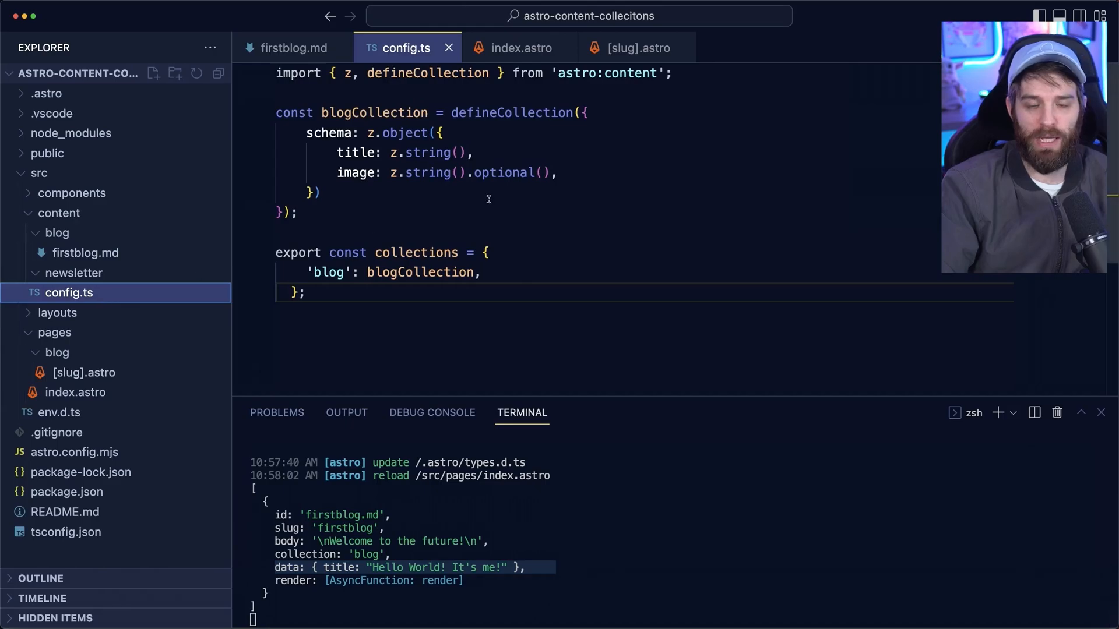
left_click(519, 155)
key("Return")
type("desc")
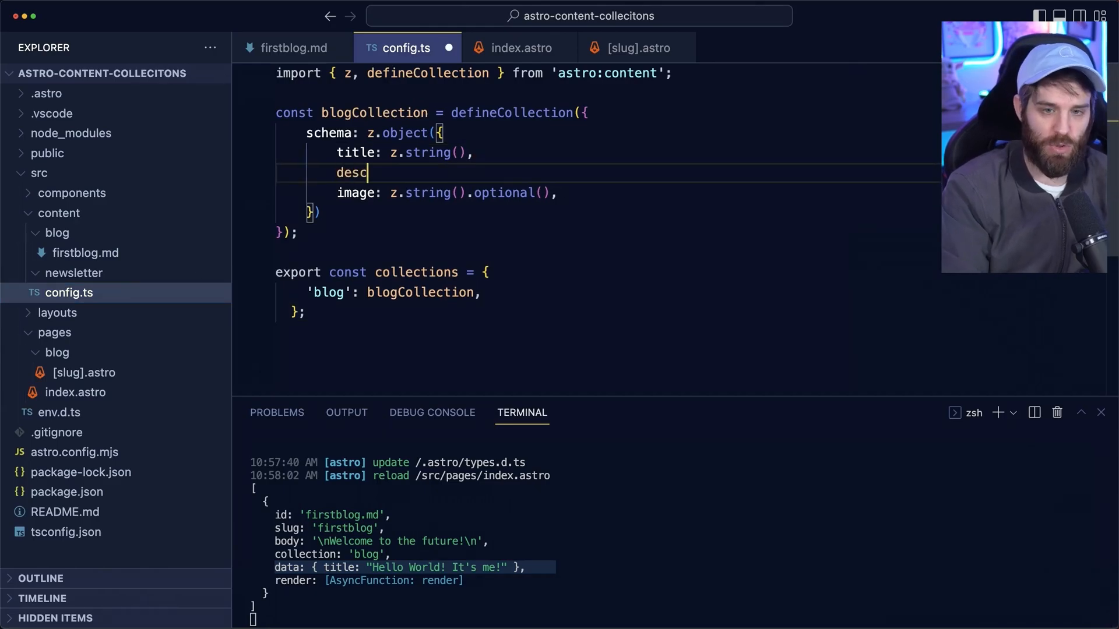
type("z.")
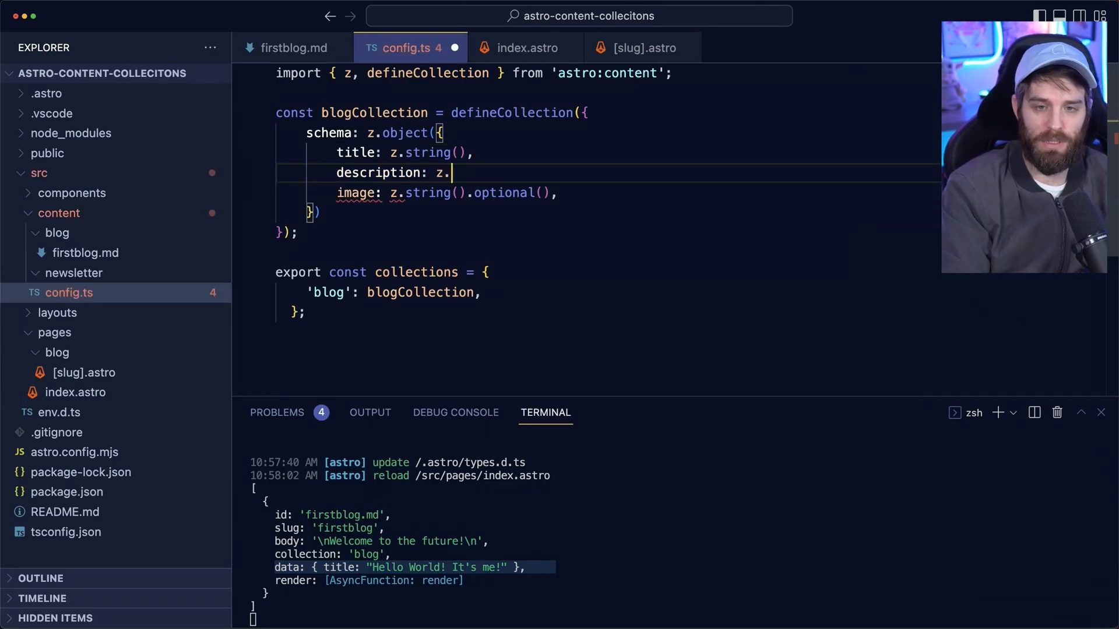
type("string(),")
key("ctrl+s")
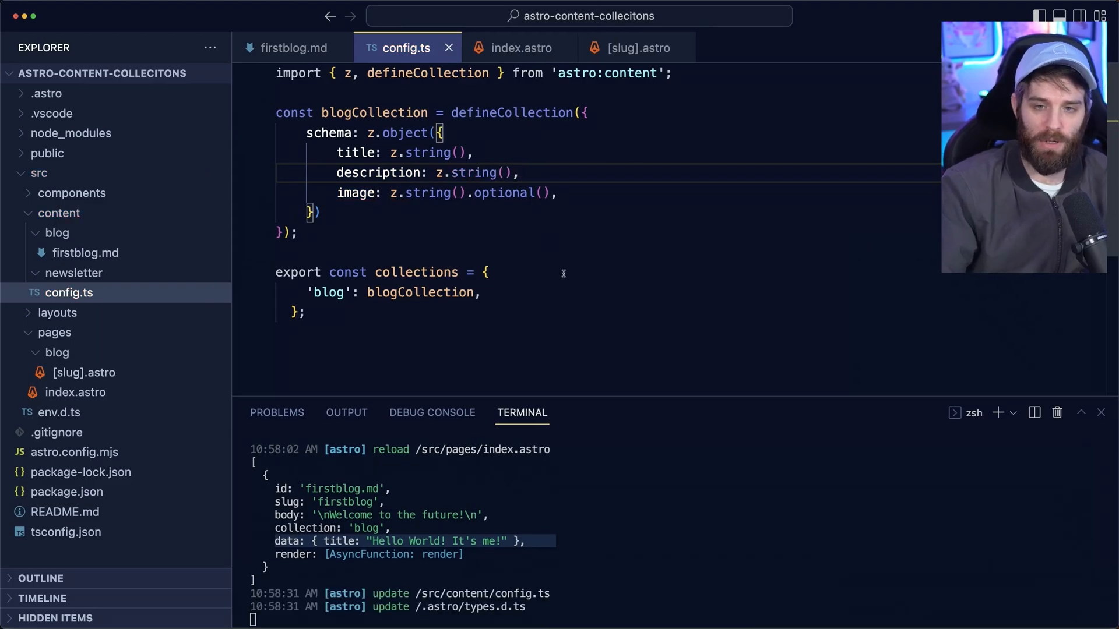
Restart the dev server and confirm the logged entry data now includes description 'Hello'.
key("ctrl+grave")
key("ctrl+c")
key("Return")
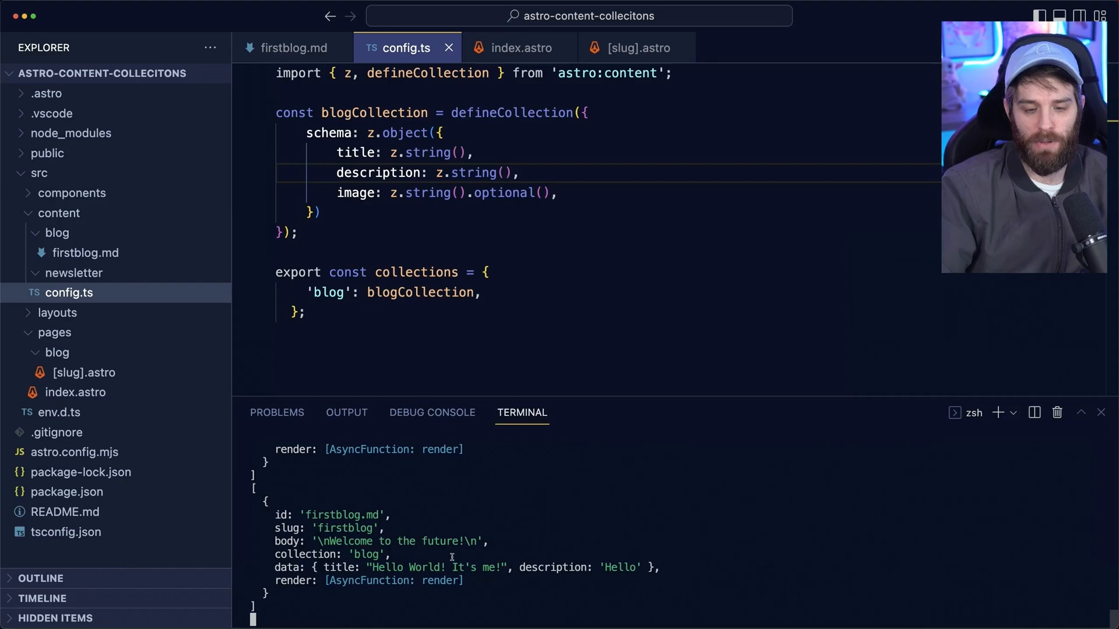
left_click_drag(275, 567, 681, 567)
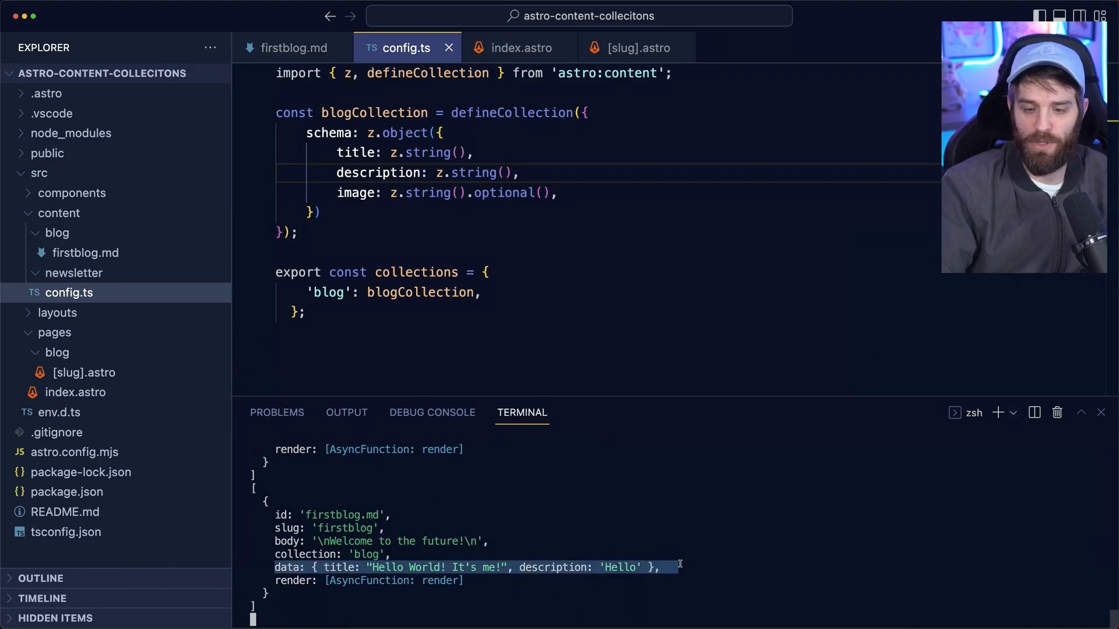